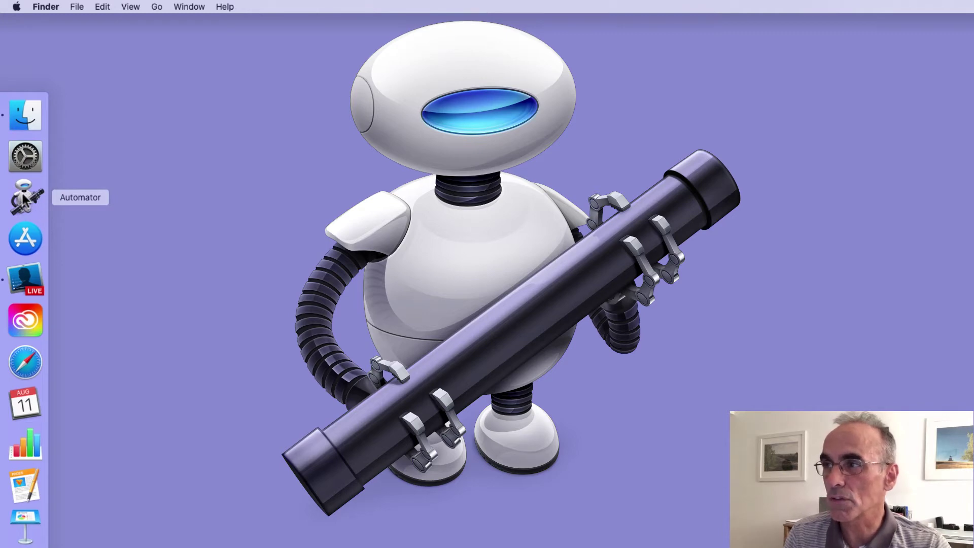
- Launch Automator to start a new document
click(23, 198)
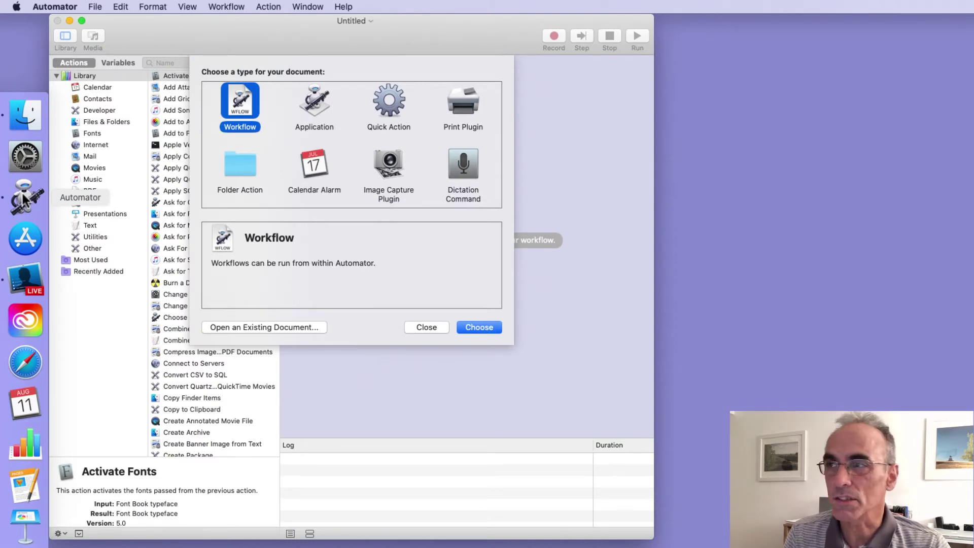
mouse_move(340, 29)
mouse_down()
mouse_move(361, 32)
mouse_move(343, 29)
mouse_up()
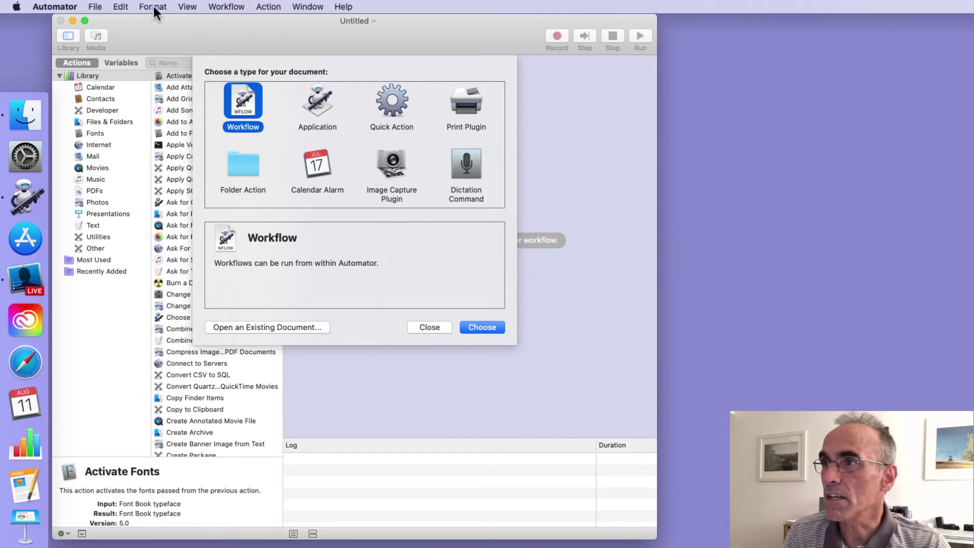
click(267, 7)
mouse_move(93, 7)
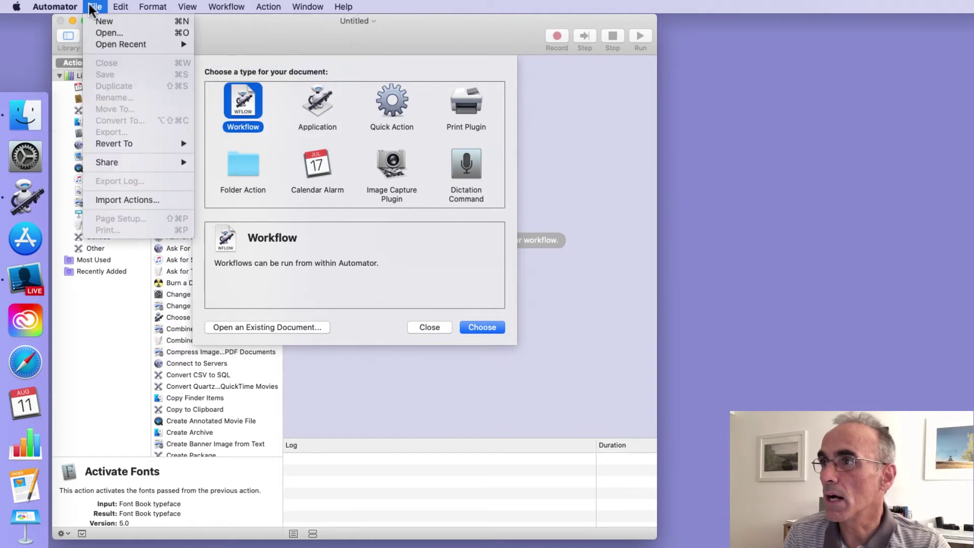
click(110, 21)
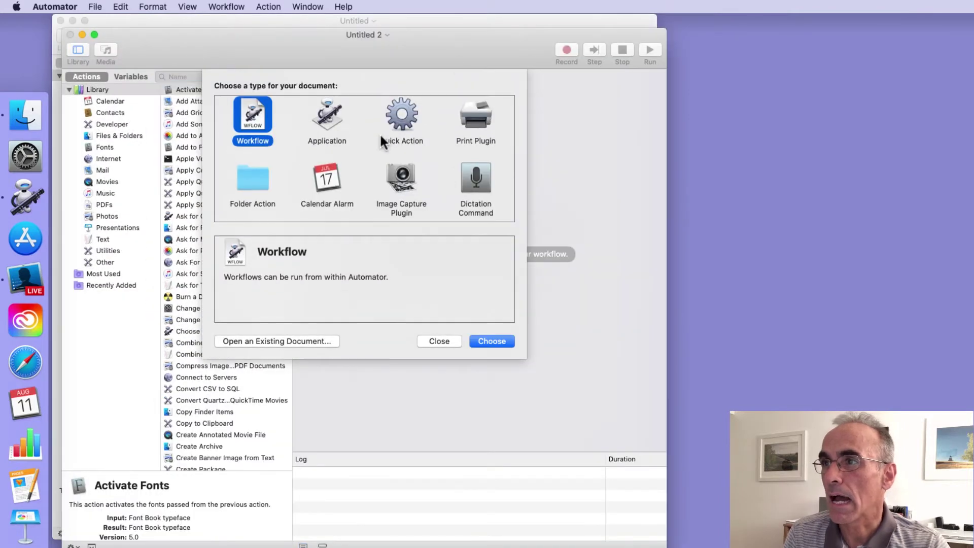
key(Return)
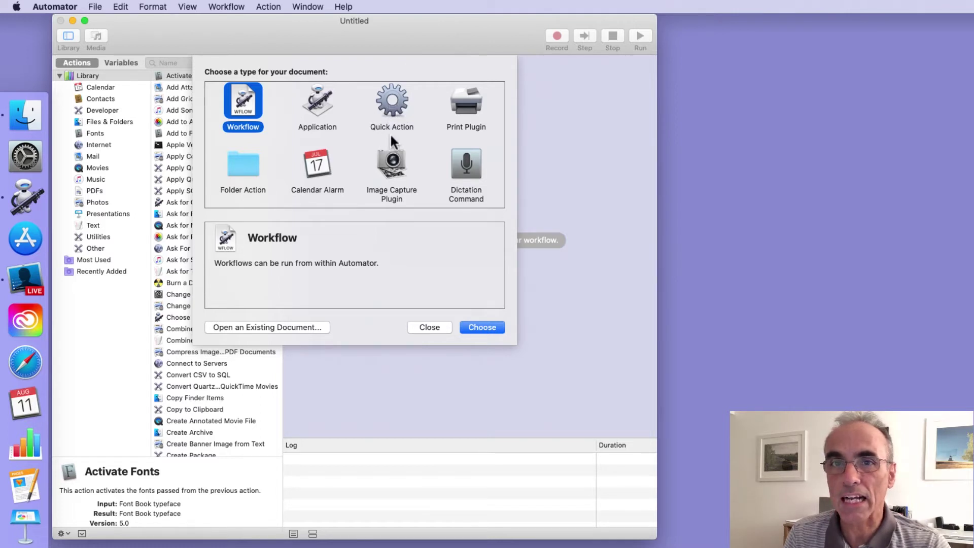
- Create a Quick Action document and set its workflow to receive no input, keeping the colour Black
click(401, 108)
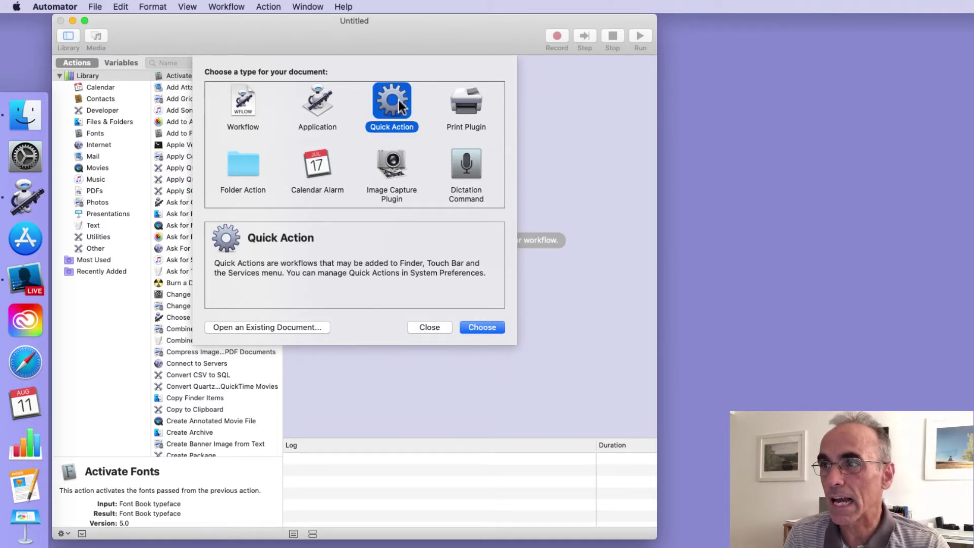
click(482, 328)
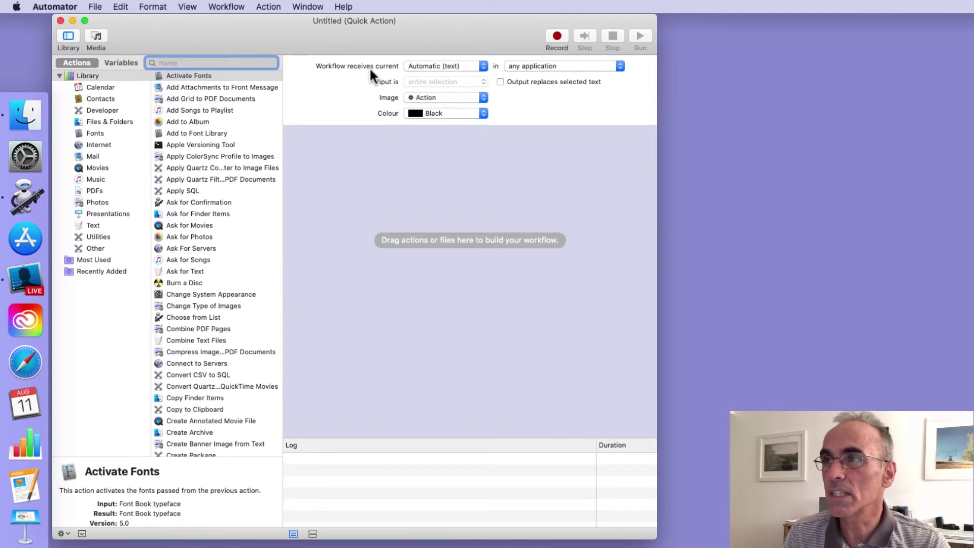
click(479, 66)
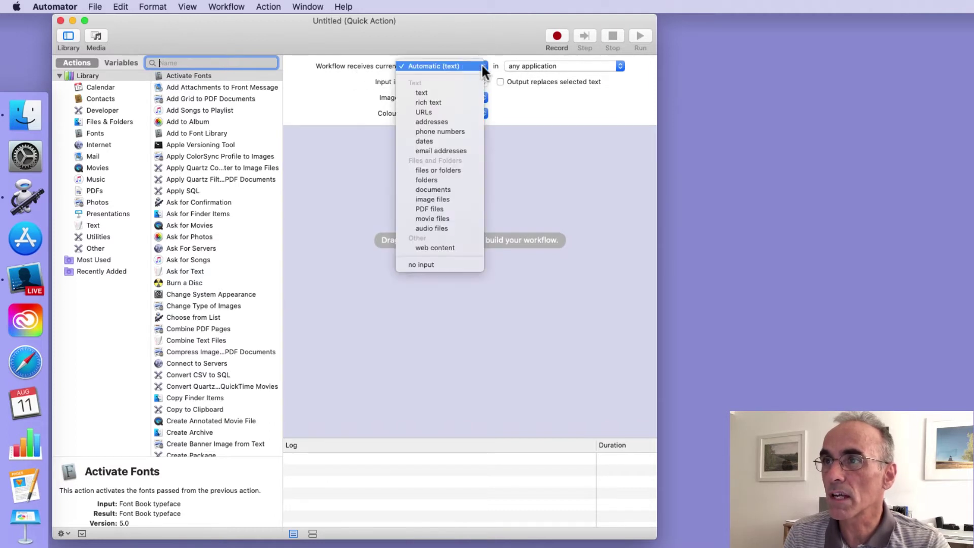
click(445, 264)
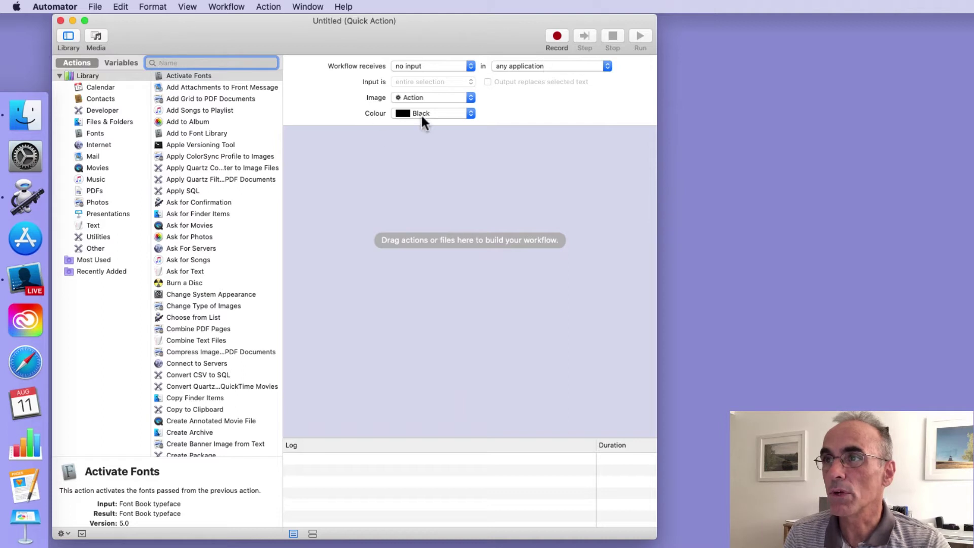
click(452, 114)
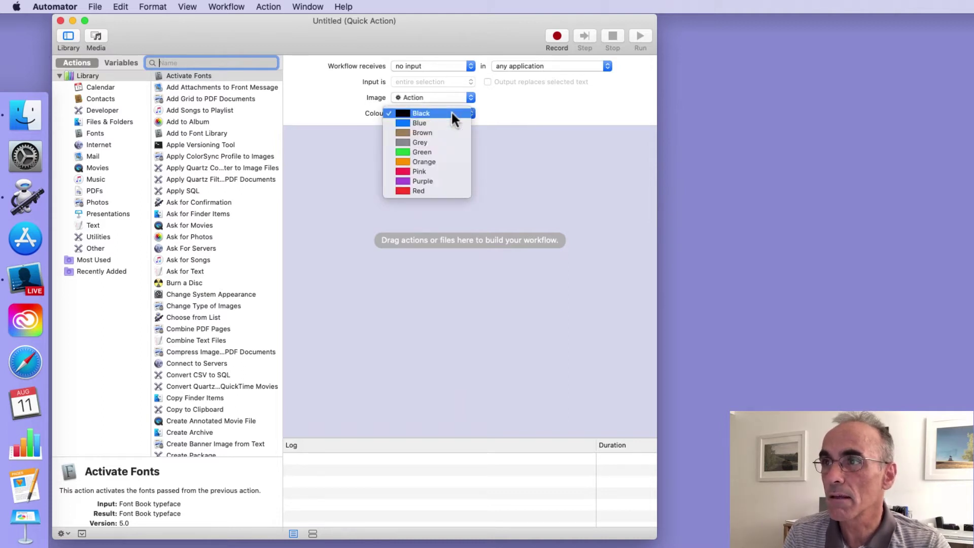
click(452, 114)
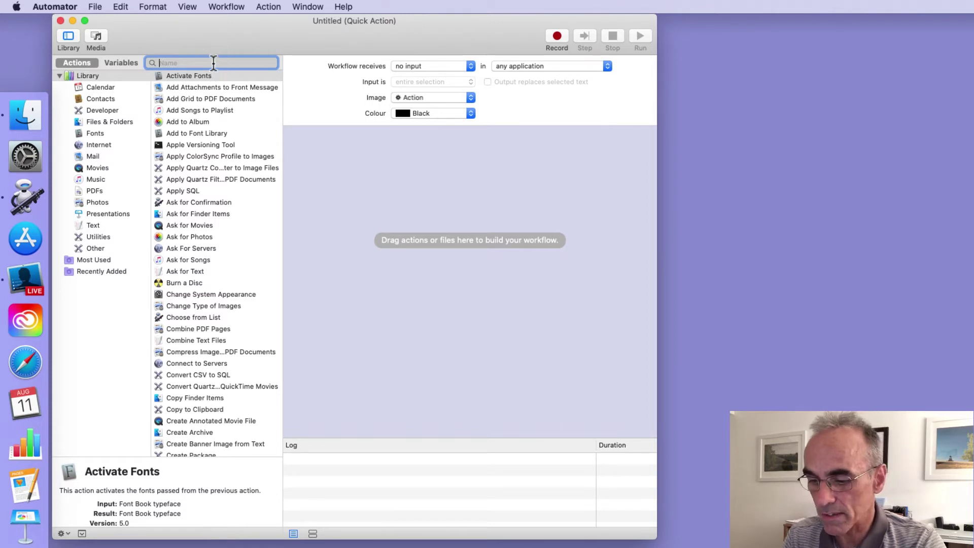
- Search the action library for "apple" and add the Run AppleScript action to the workflow
text(apple)
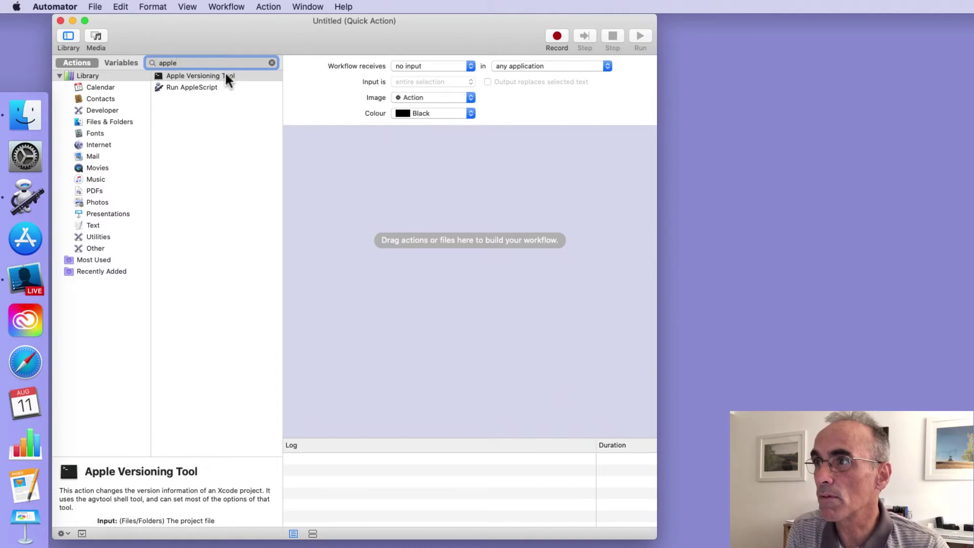
click(182, 91)
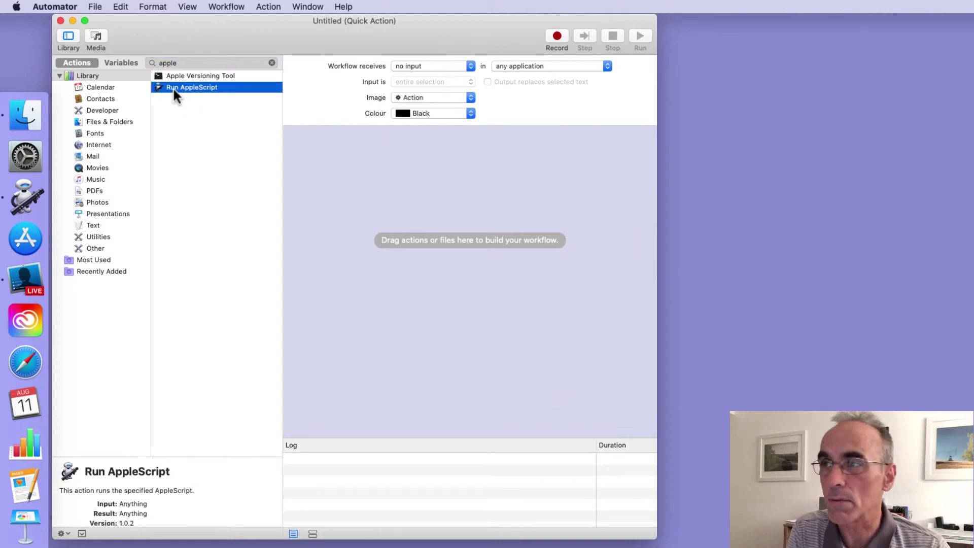
drag(163, 87, 458, 200)
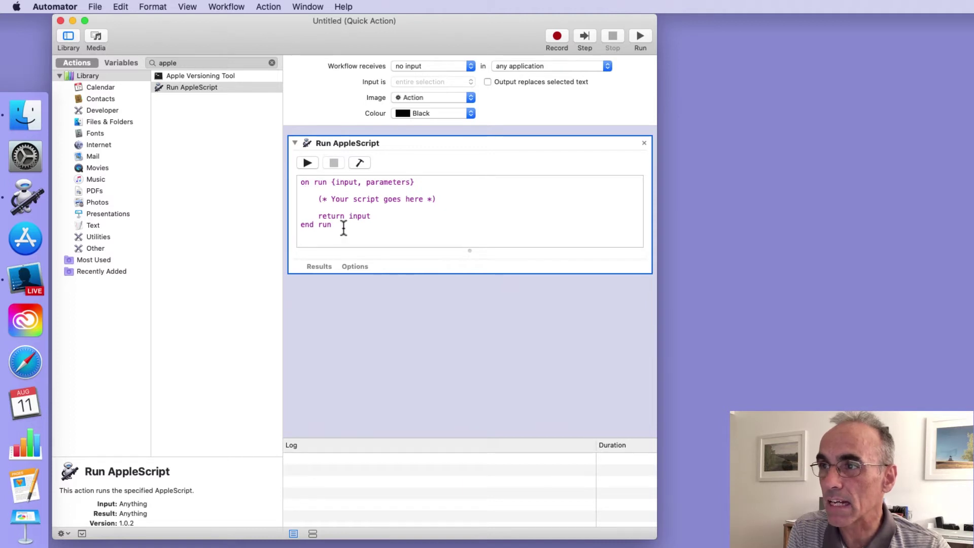
- Replace the placeholder code in the Run AppleScript action with: Activate Application "Calculator"
drag(341, 224, 294, 181)
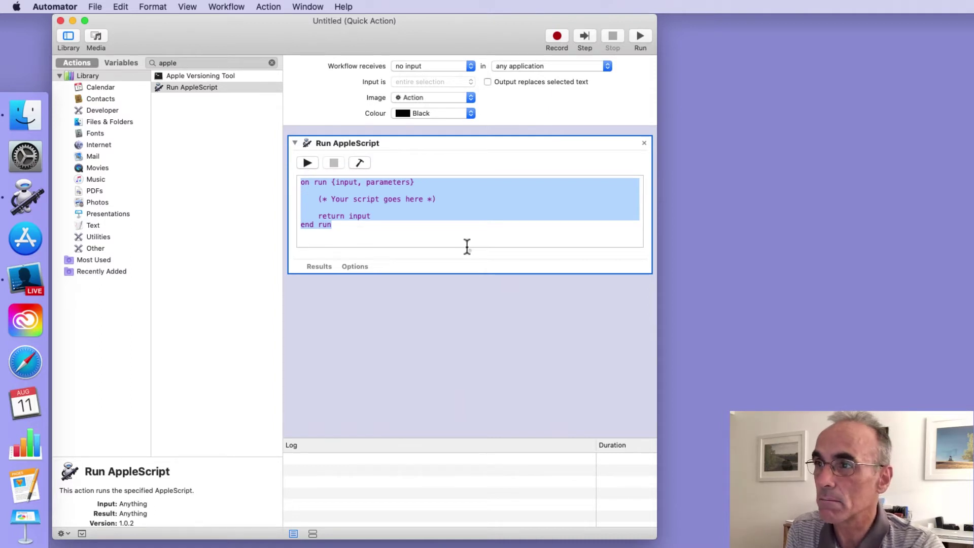
key(BackSpace)
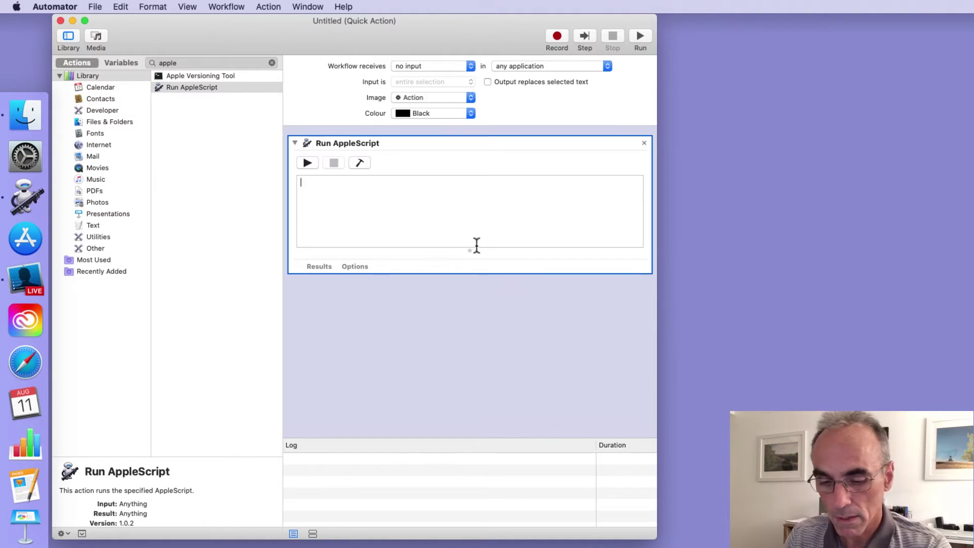
text(Act)
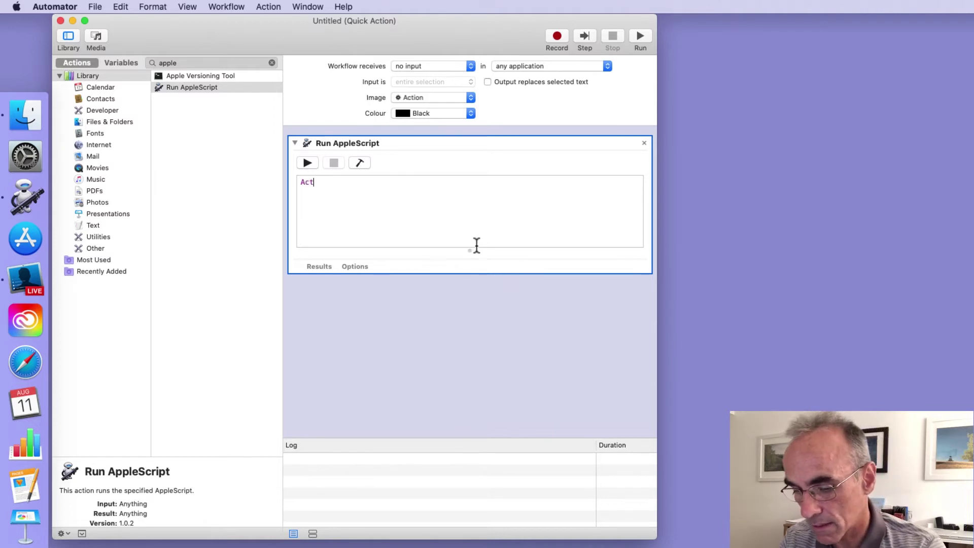
text(ivate)
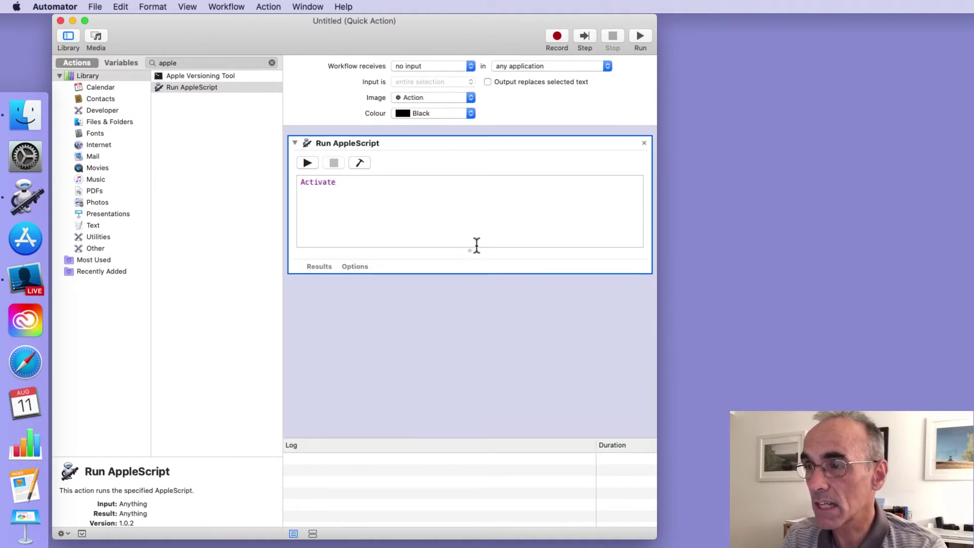
text( A)
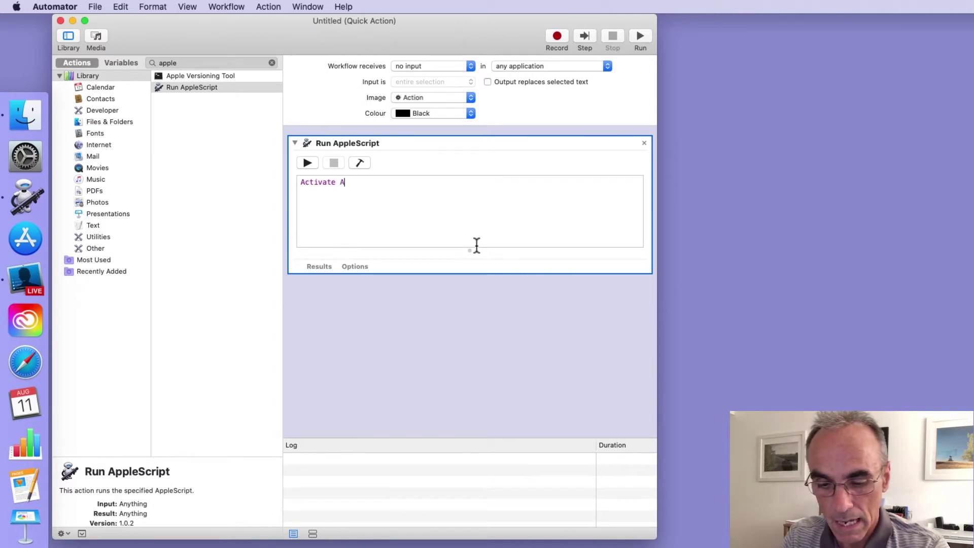
text(pplication)
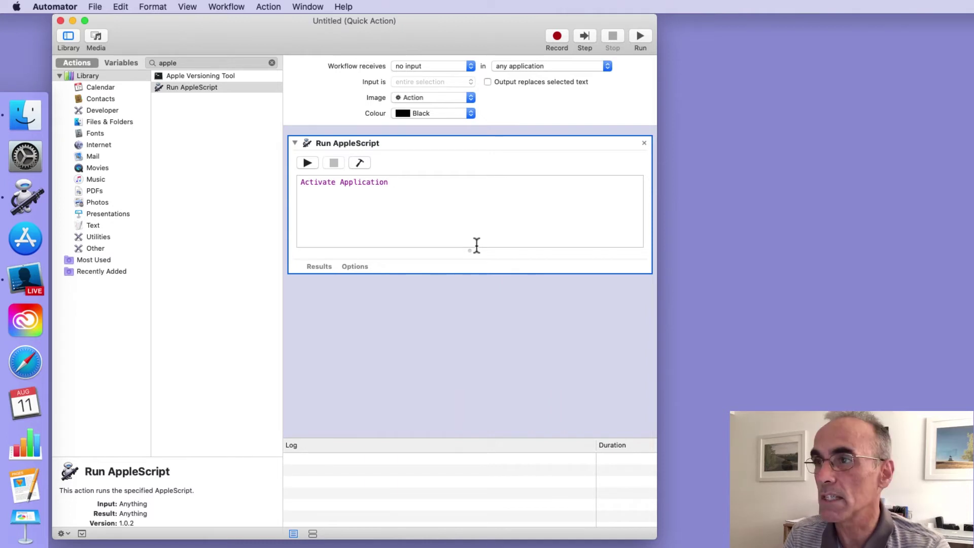
text( ")
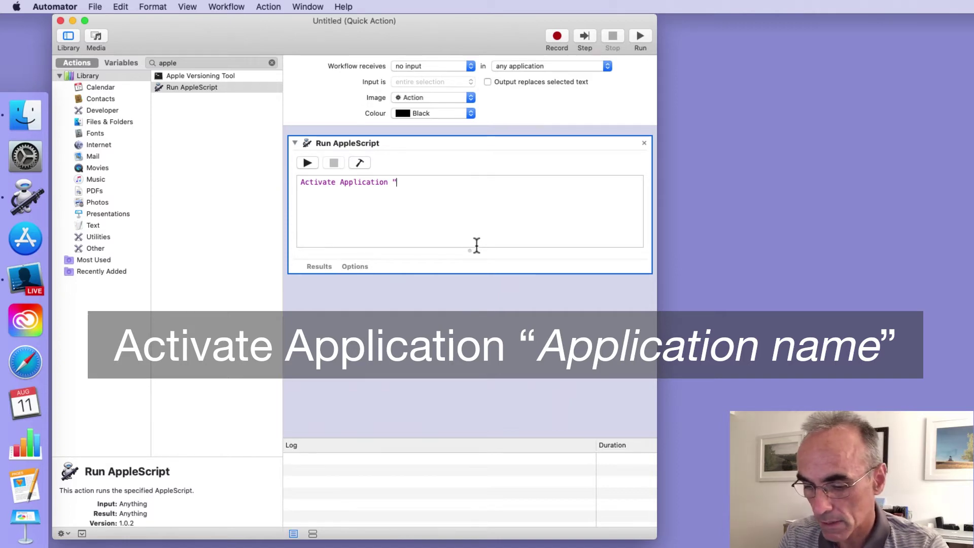
text(Calcu)
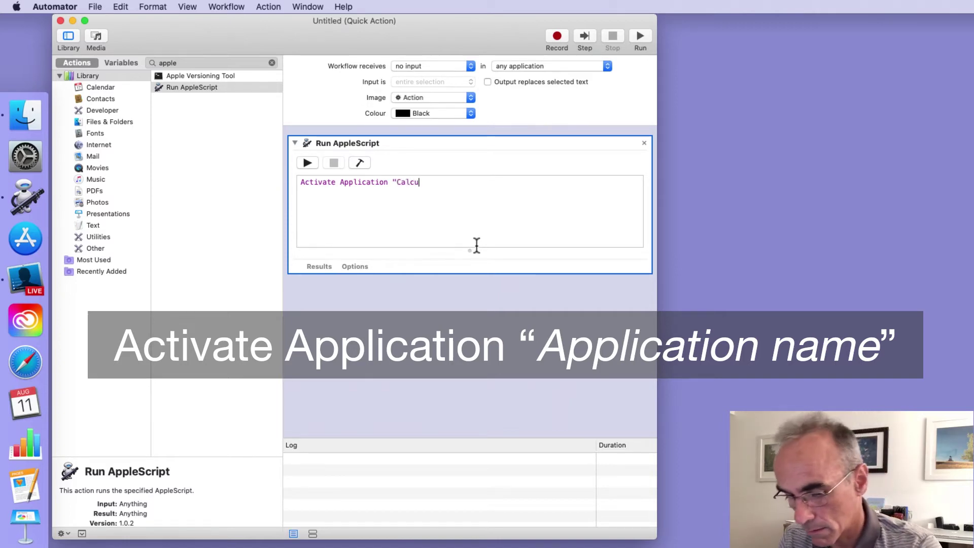
text(lator)
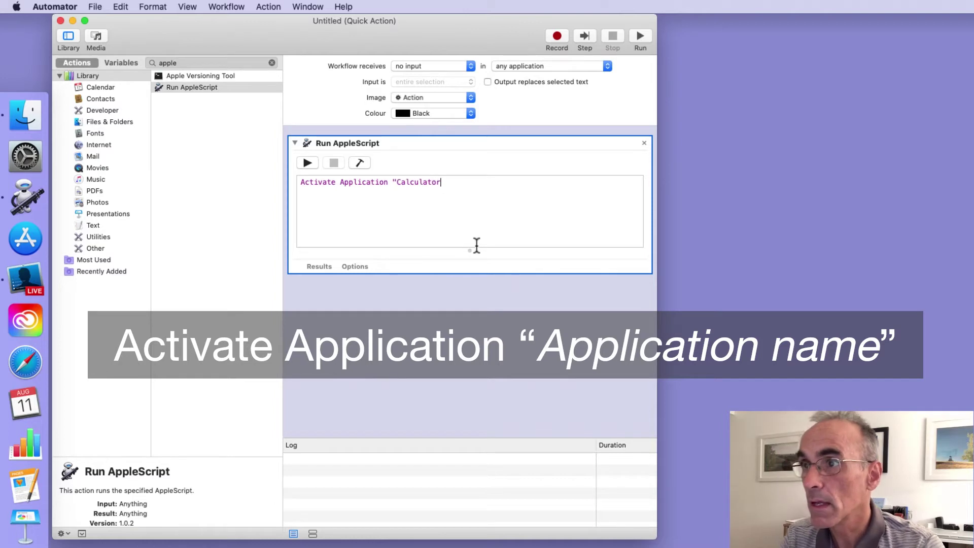
text(")
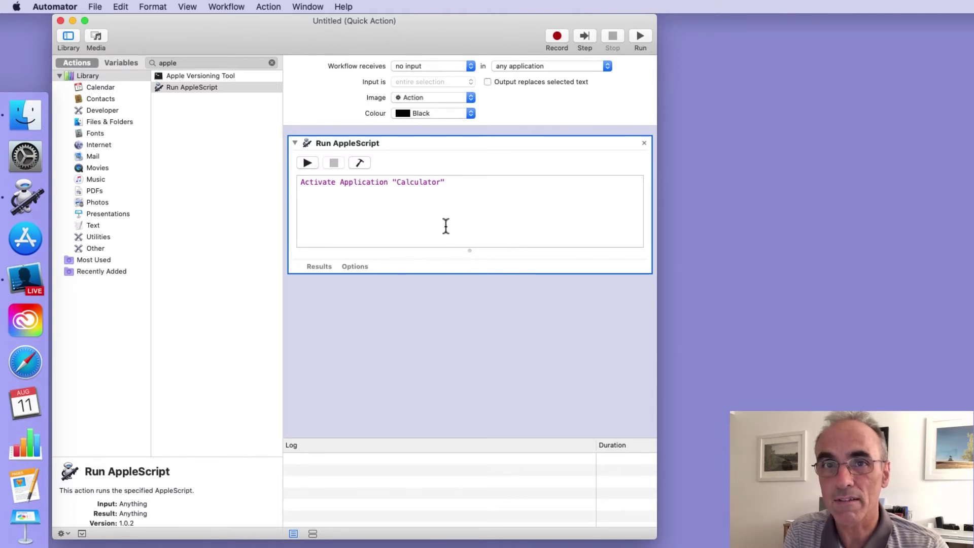
- Test the AppleScript by running it twice, closing the Calculator window after each run
click(308, 162)
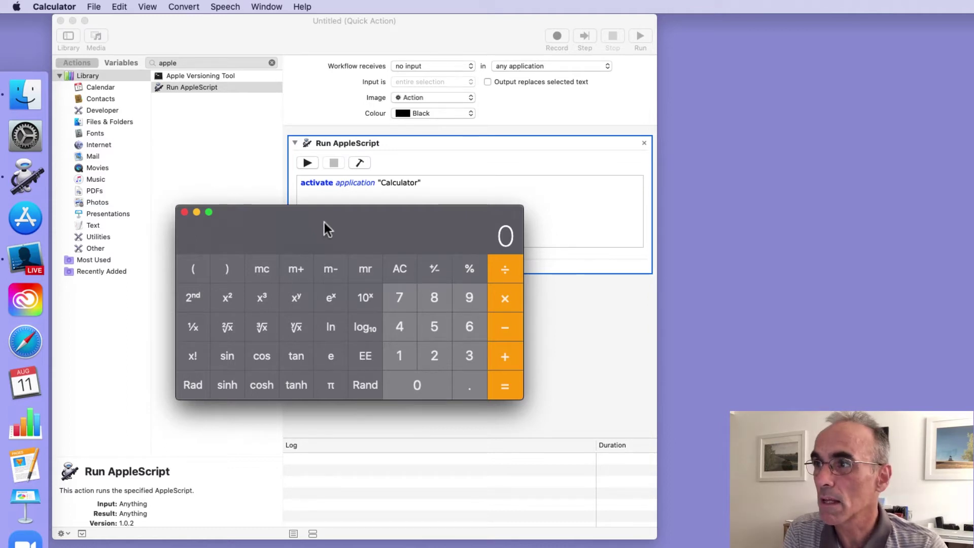
click(184, 212)
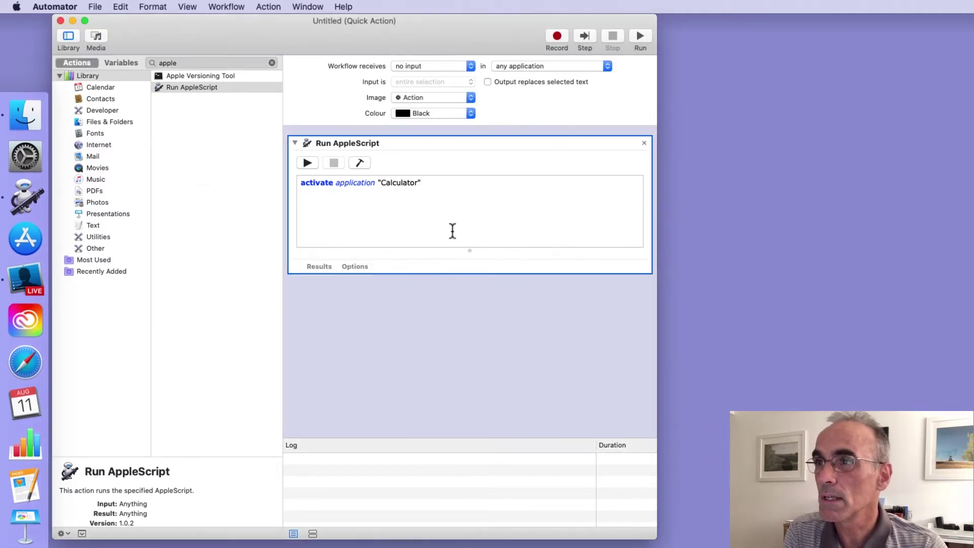
click(308, 163)
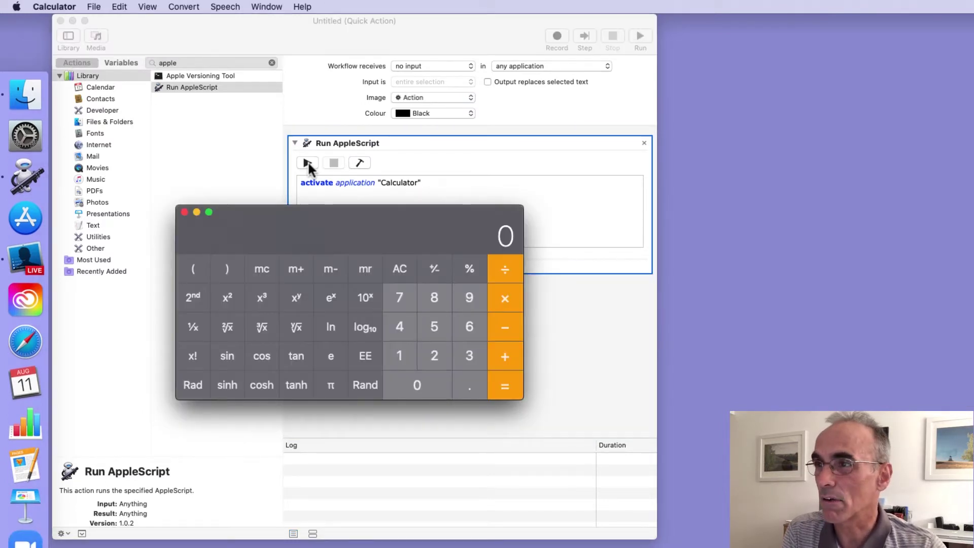
click(185, 212)
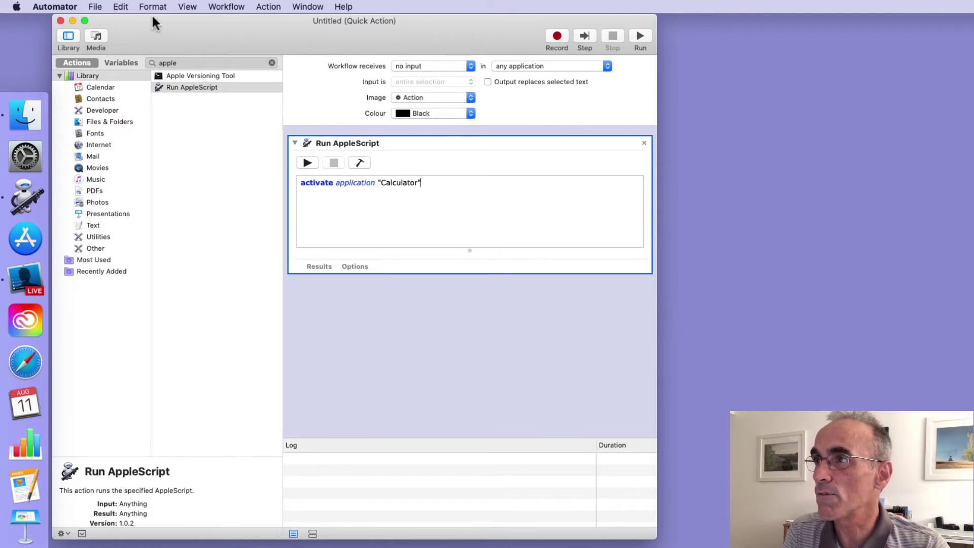
- Save the Quick Action under the name "Activate Calculator" and quit Automator
click(87, 8)
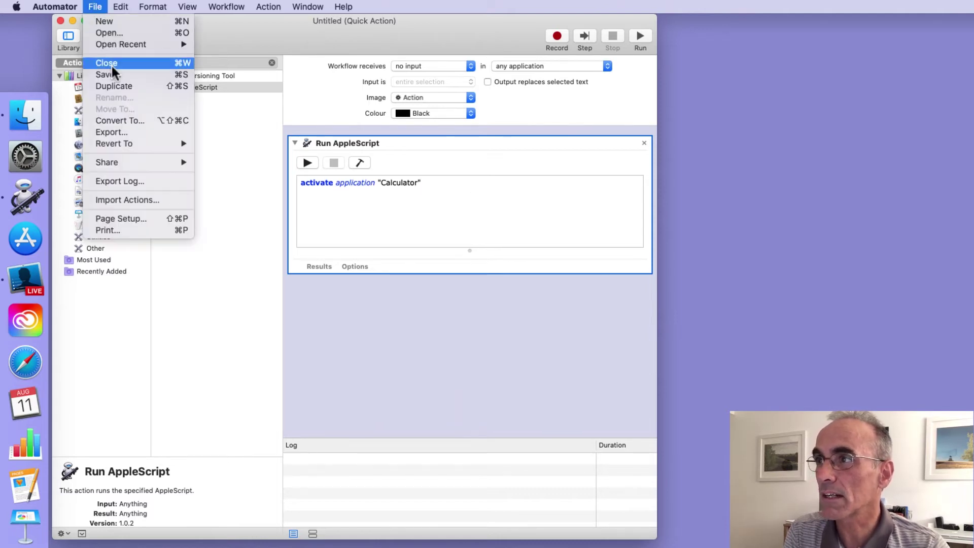
click(124, 75)
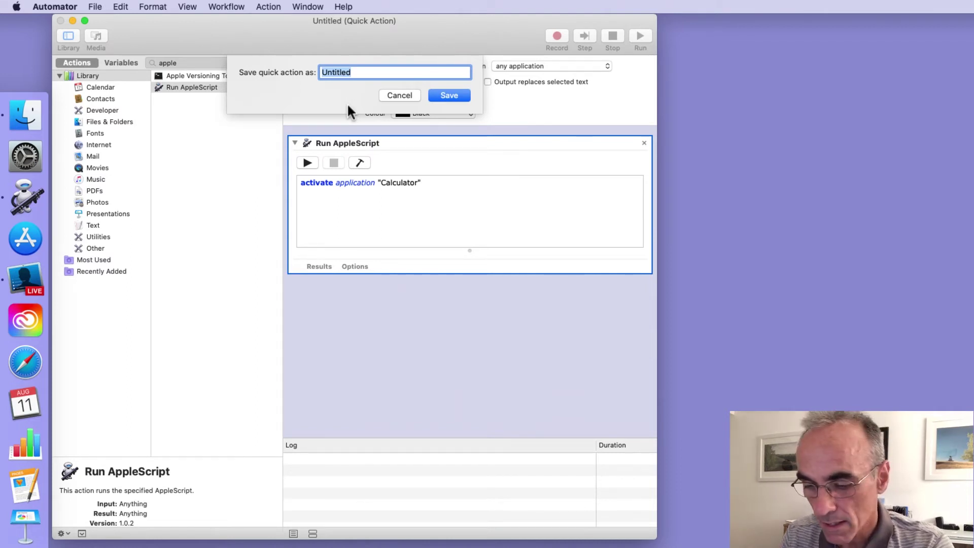
text(Acti)
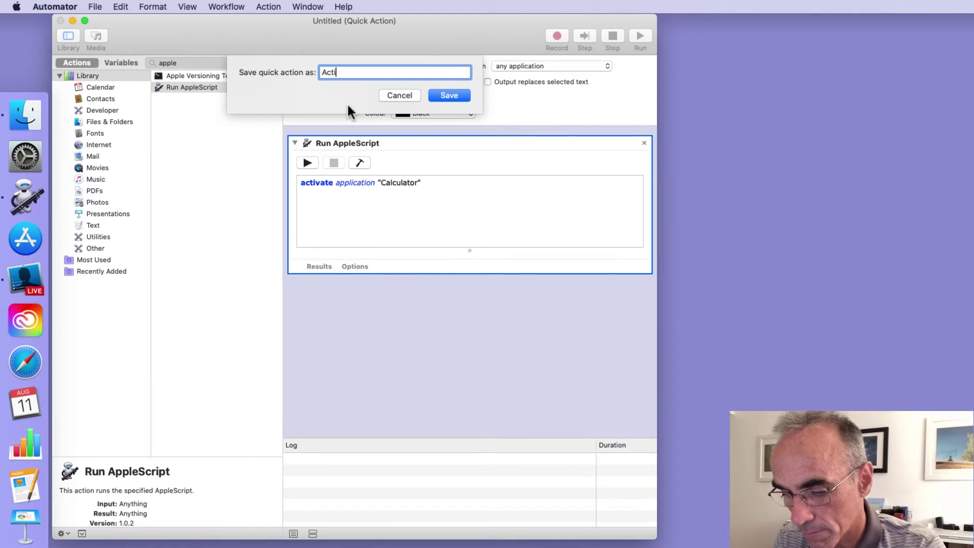
text(vate)
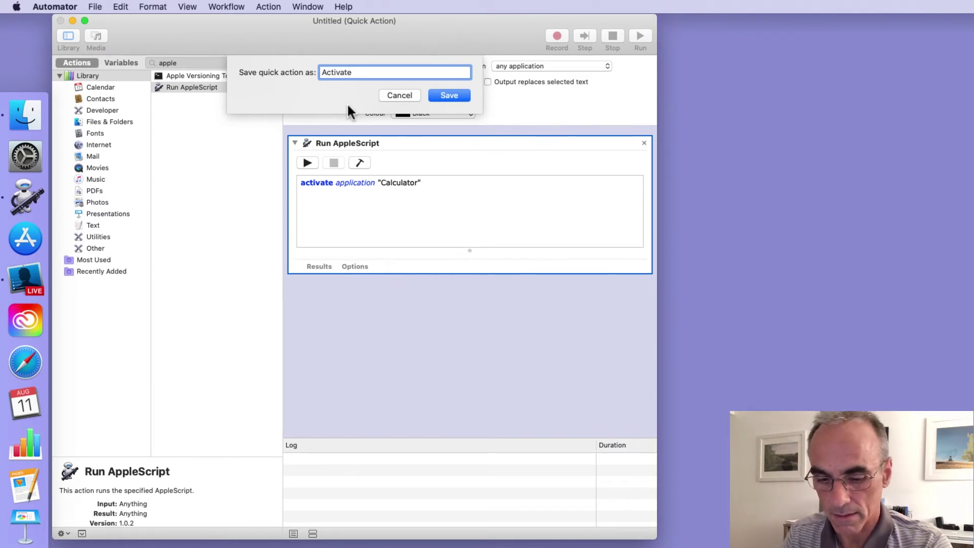
text(Cal)
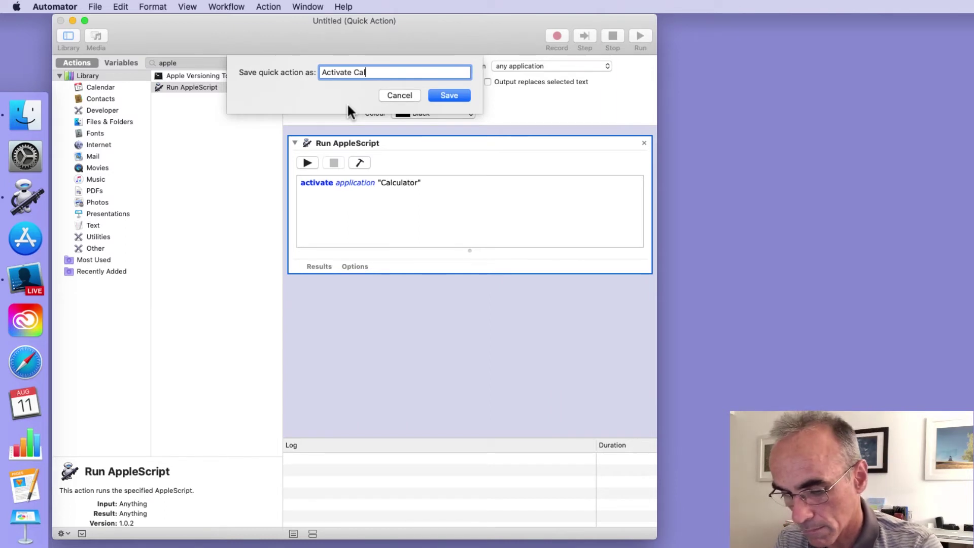
text(culat)
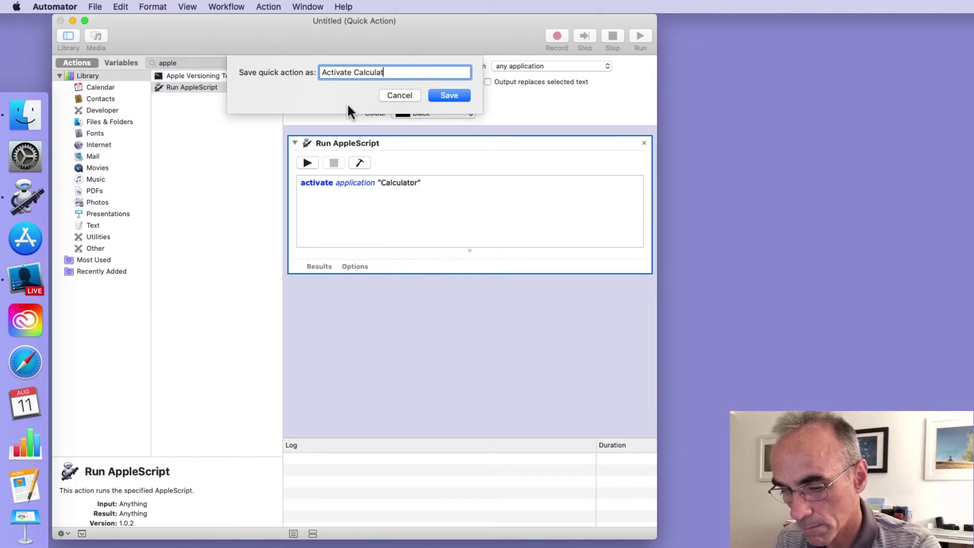
text(or)
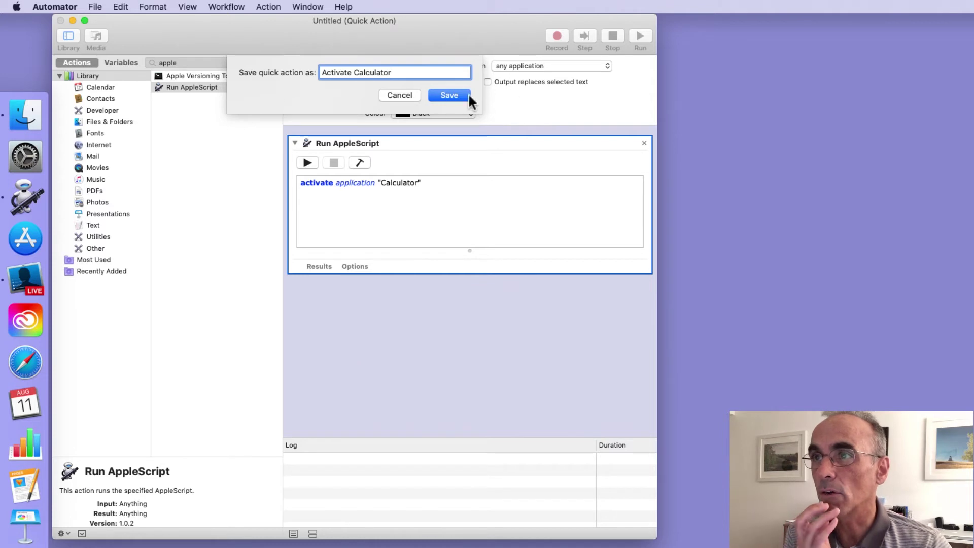
click(446, 95)
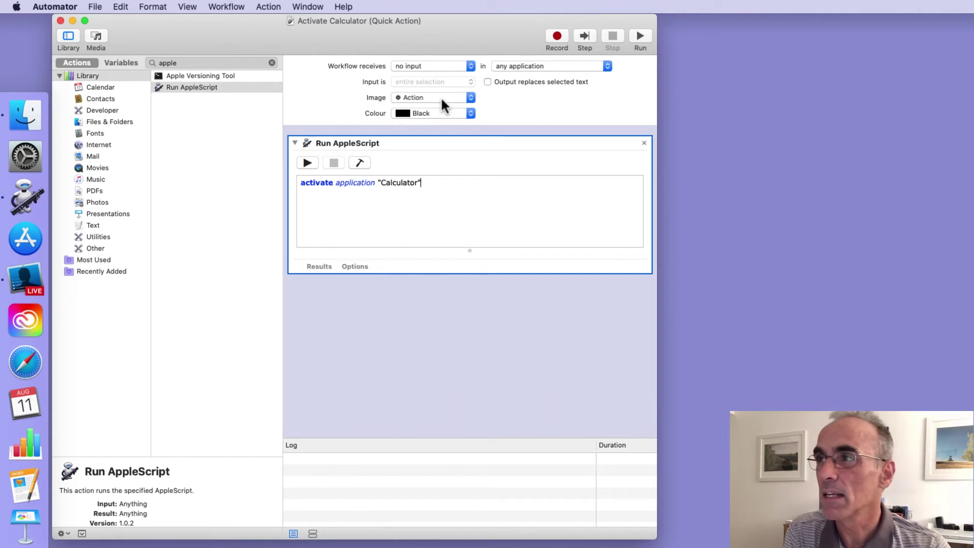
click(63, 6)
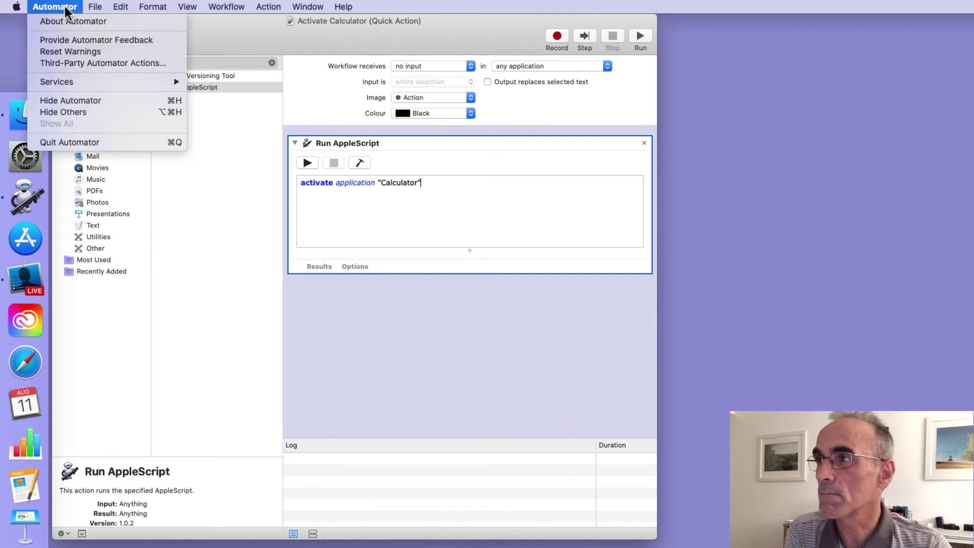
click(91, 144)
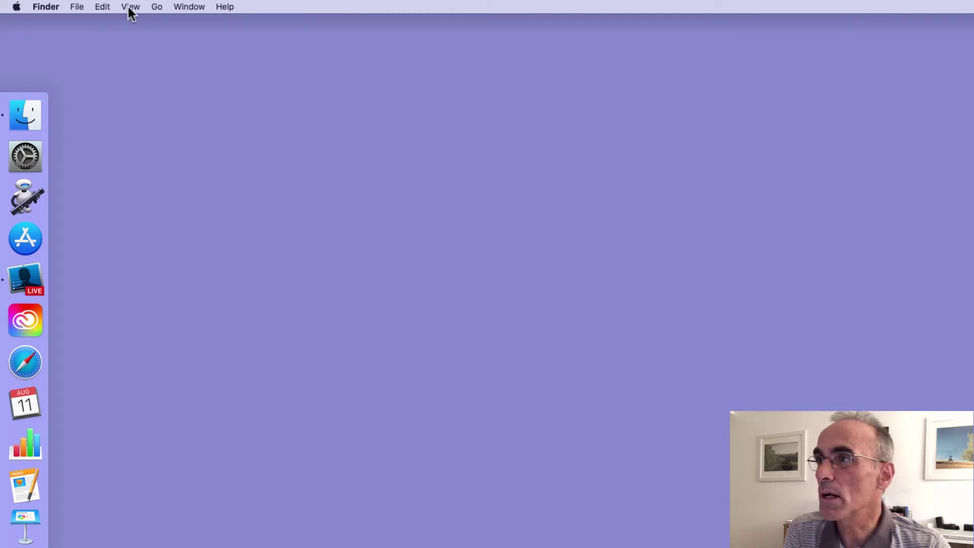
- Switch to Finder and bring up the hidden user Library folder in a new, repositioned window
click(75, 7)
click(87, 22)
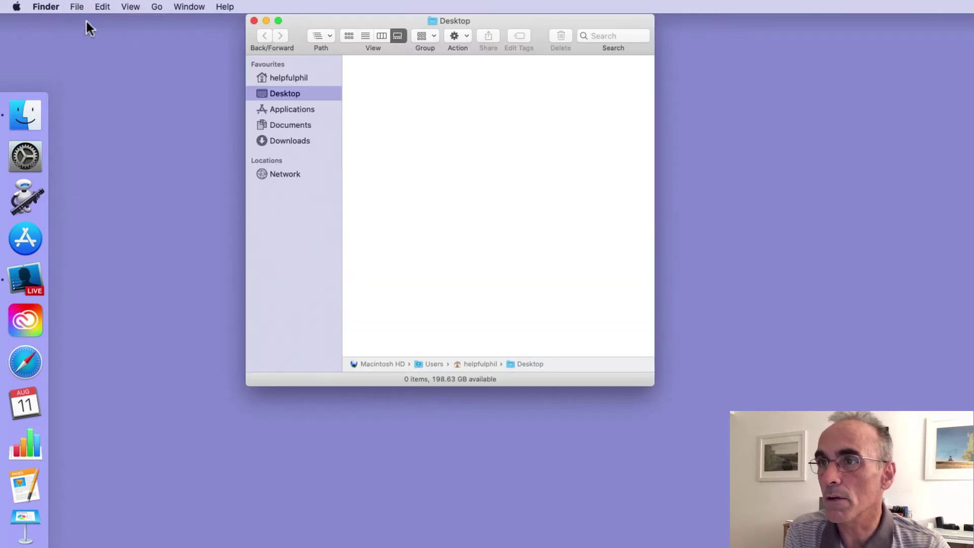
drag(517, 22, 427, 57)
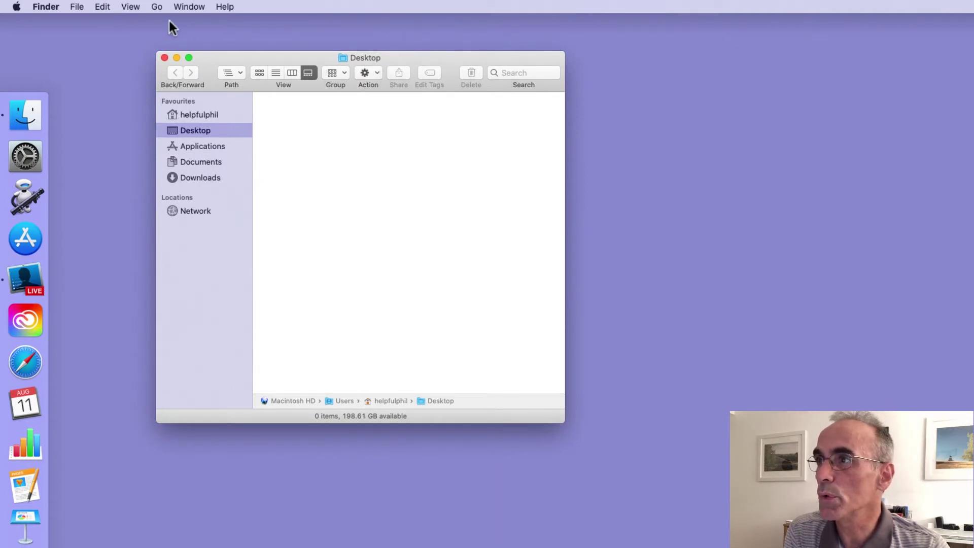
click(157, 7)
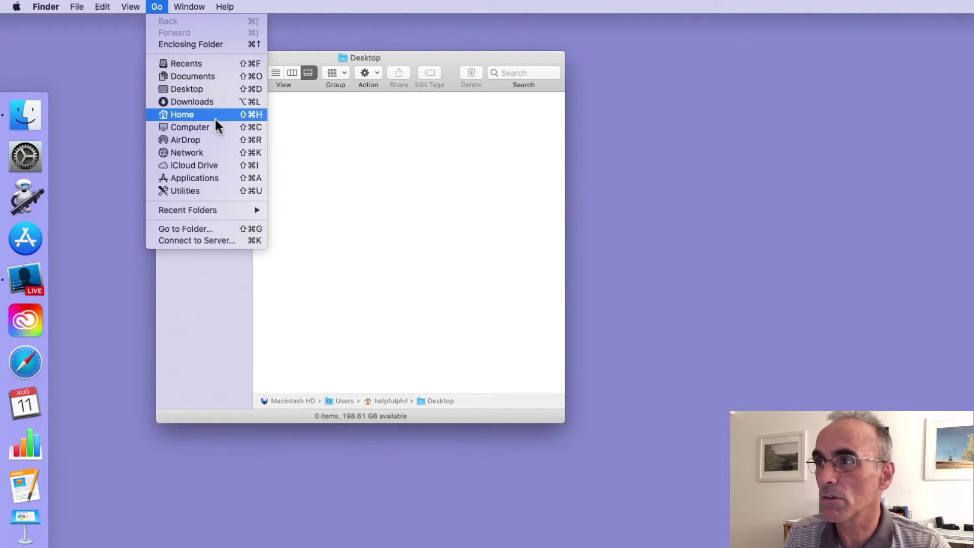
key(alt)
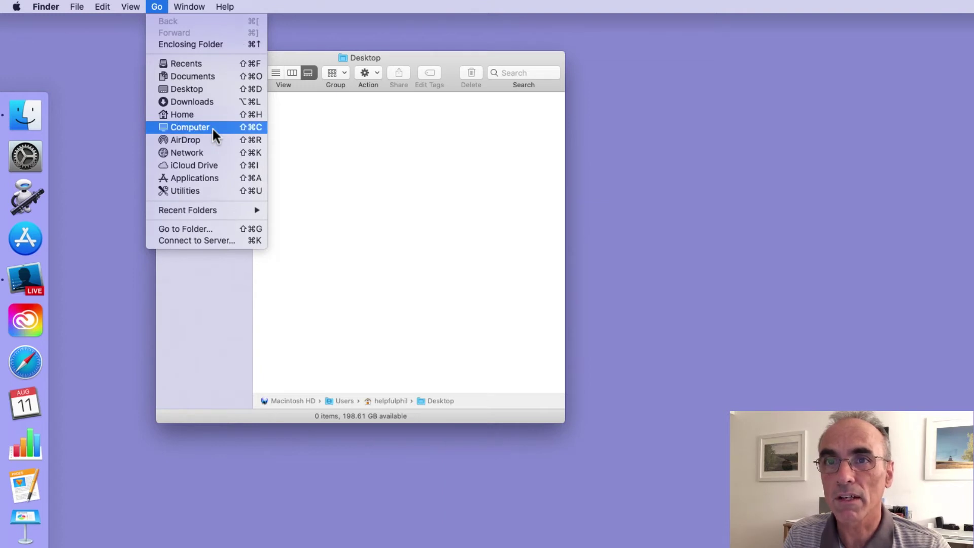
key(alt)
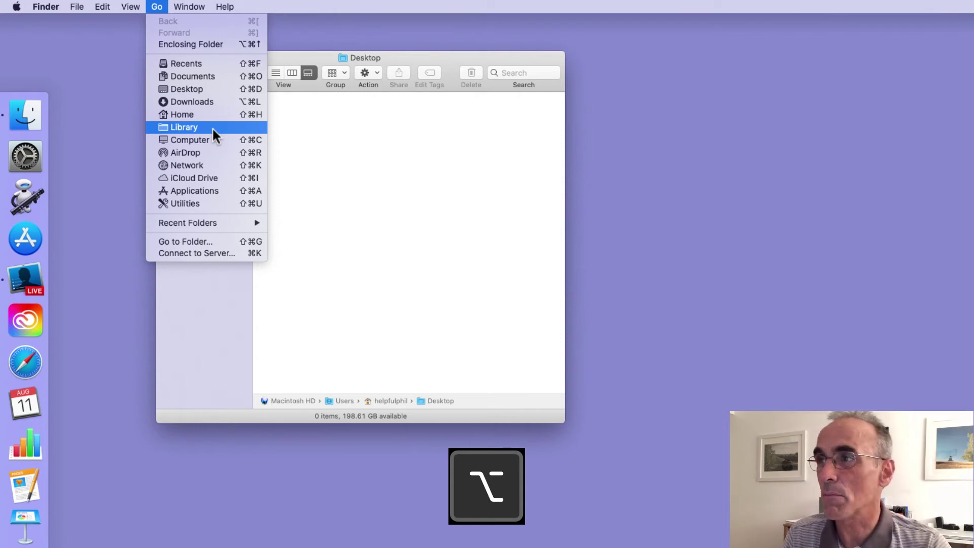
click(212, 127)
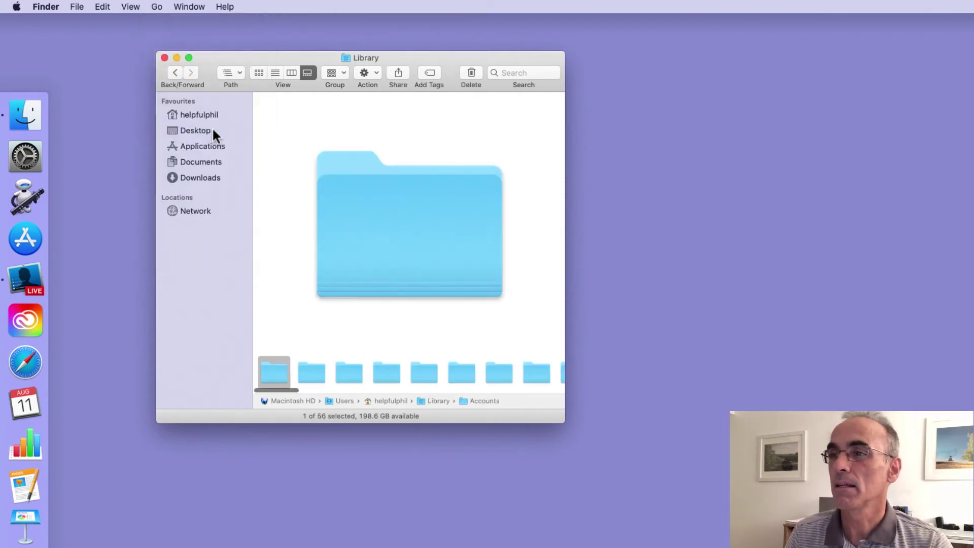
- Show the Library folder's contents as a list in an enlarged window, and close the window
click(275, 74)
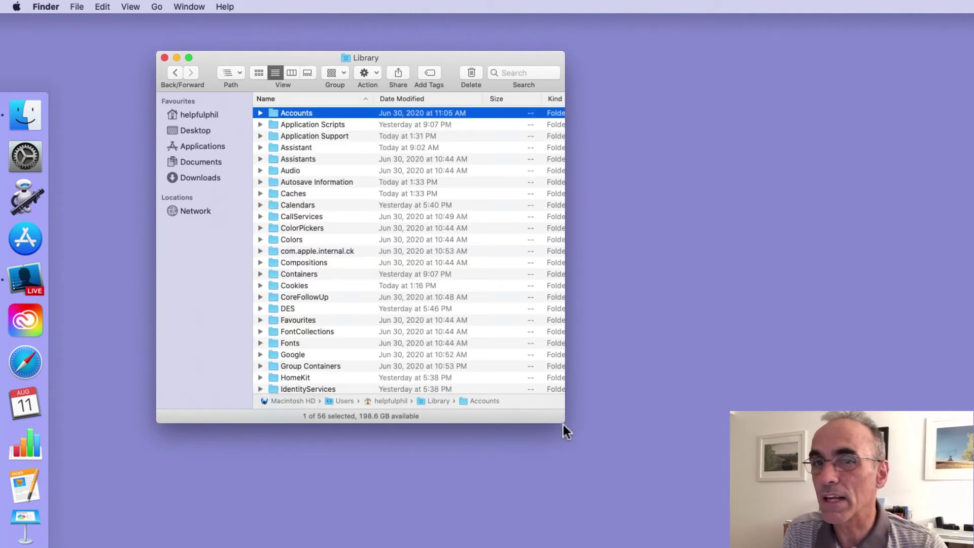
drag(563, 425, 598, 530)
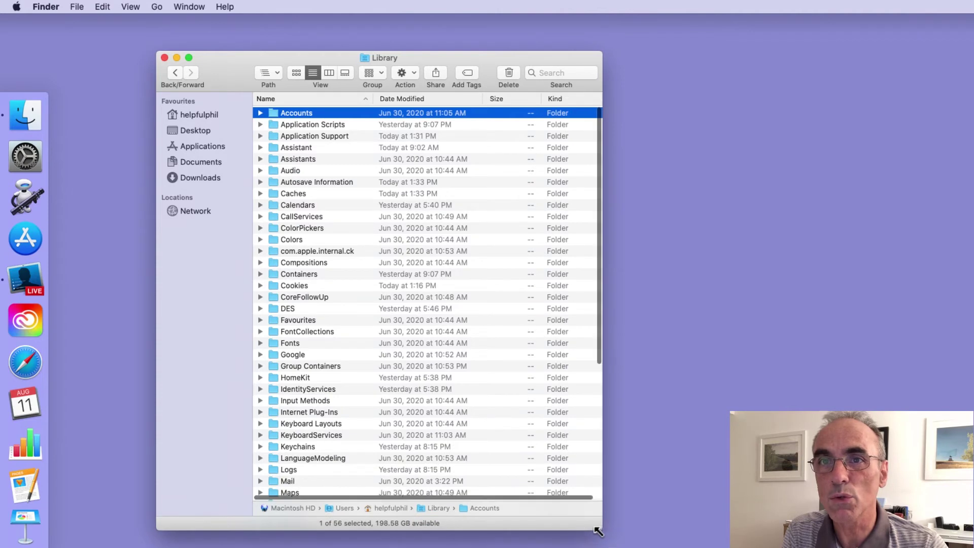
drag(235, 74, 228, 72)
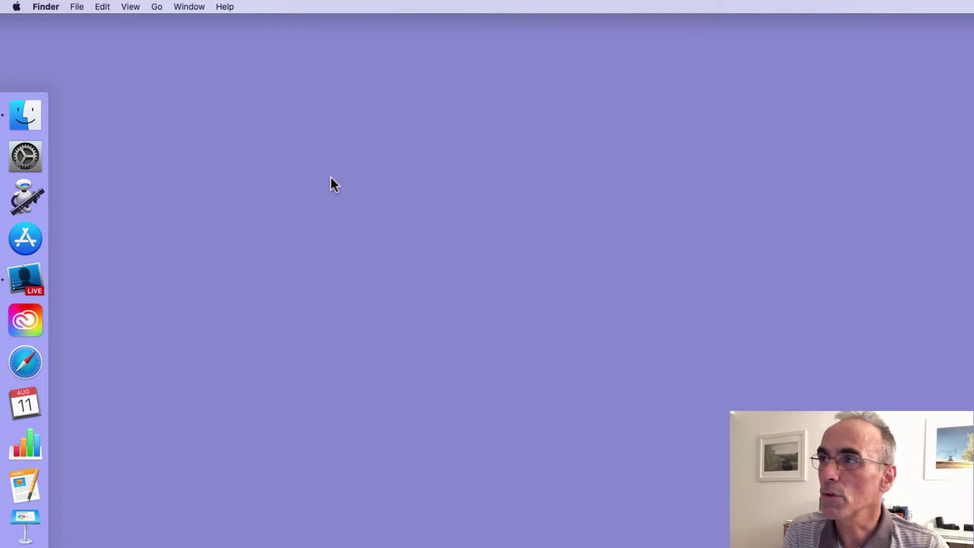
- Open a new Finder window, reposition it and show the user's home folder
click(78, 11)
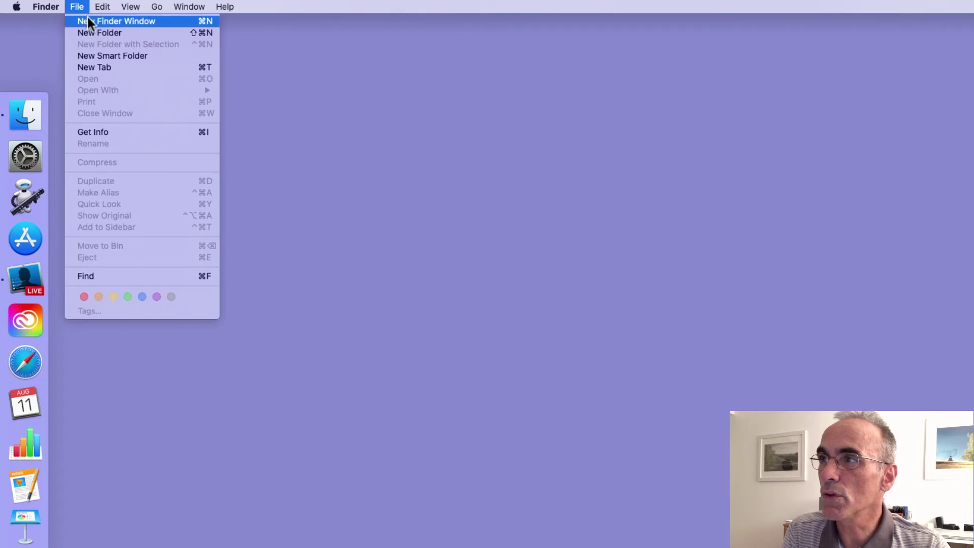
click(86, 19)
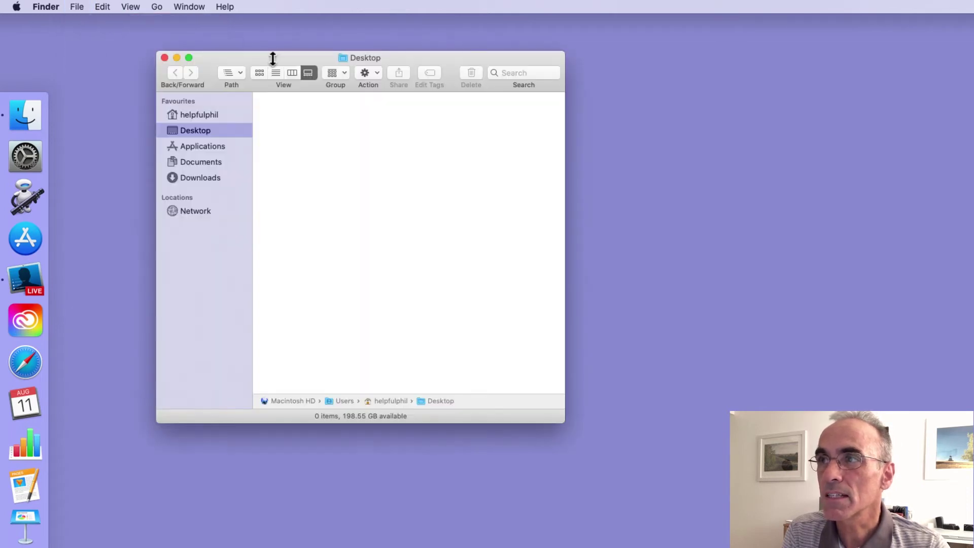
drag(273, 59, 243, 40)
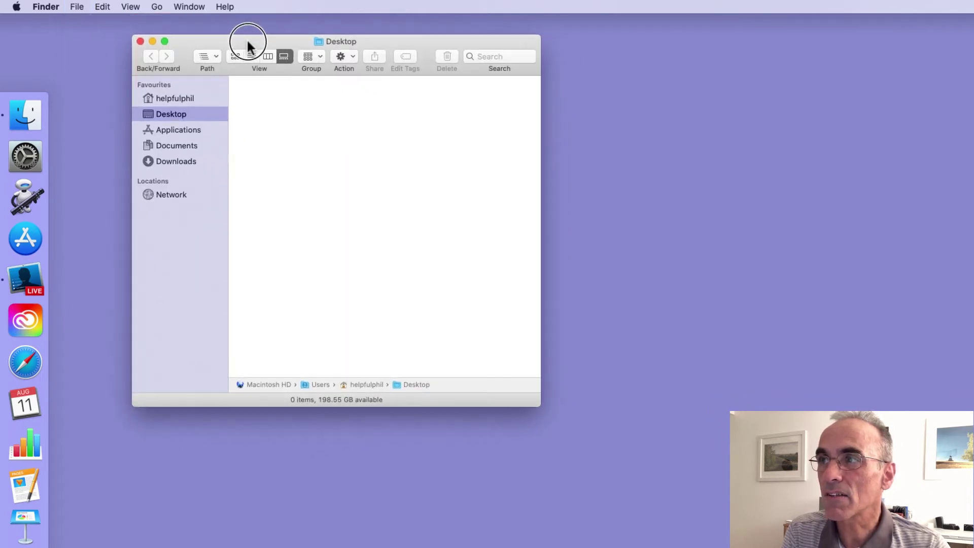
click(162, 98)
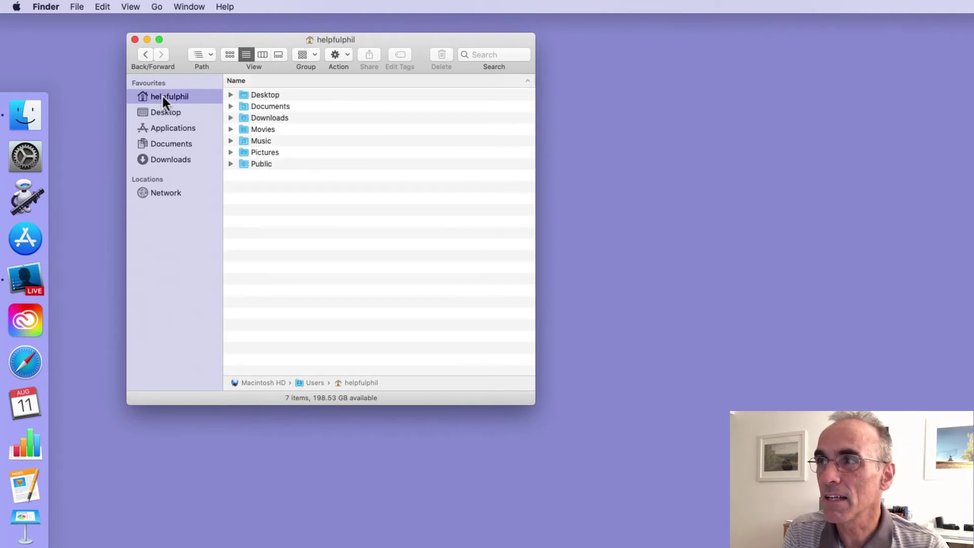
- Enable Show Library Folder in the home folder's view options and close the options
click(131, 7)
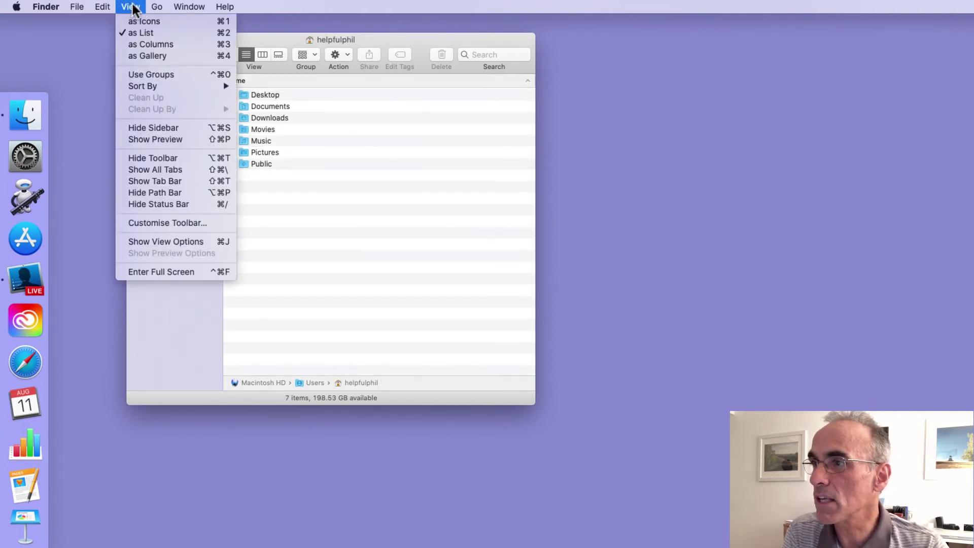
click(168, 242)
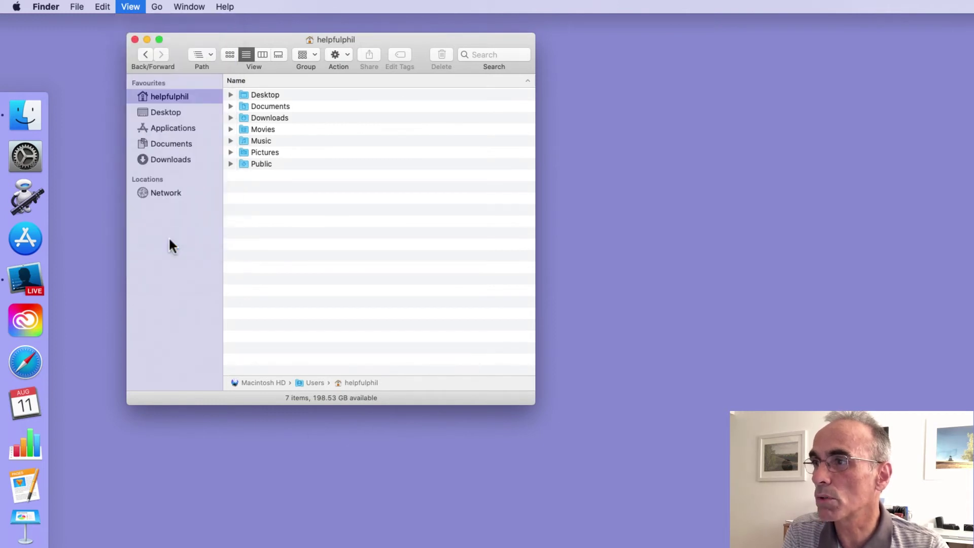
drag(368, 72, 232, 43)
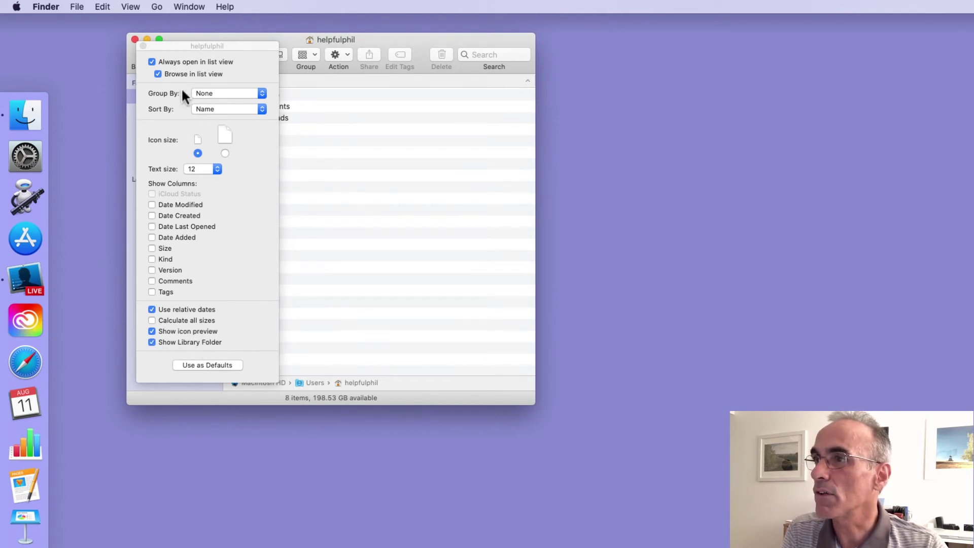
click(143, 46)
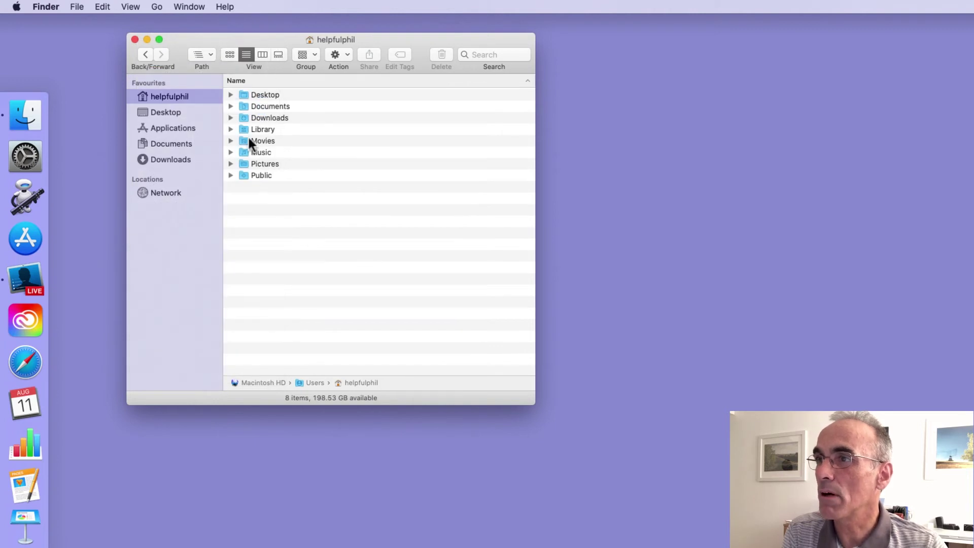
- Enlarge the Finder window and go from the home folder into Library and its Services subfolder
click(251, 129)
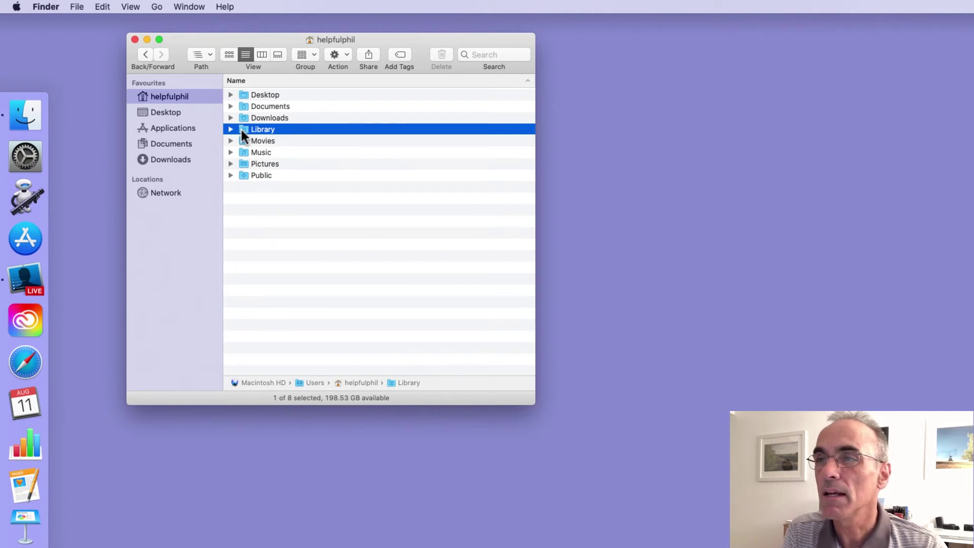
drag(535, 405, 614, 533)
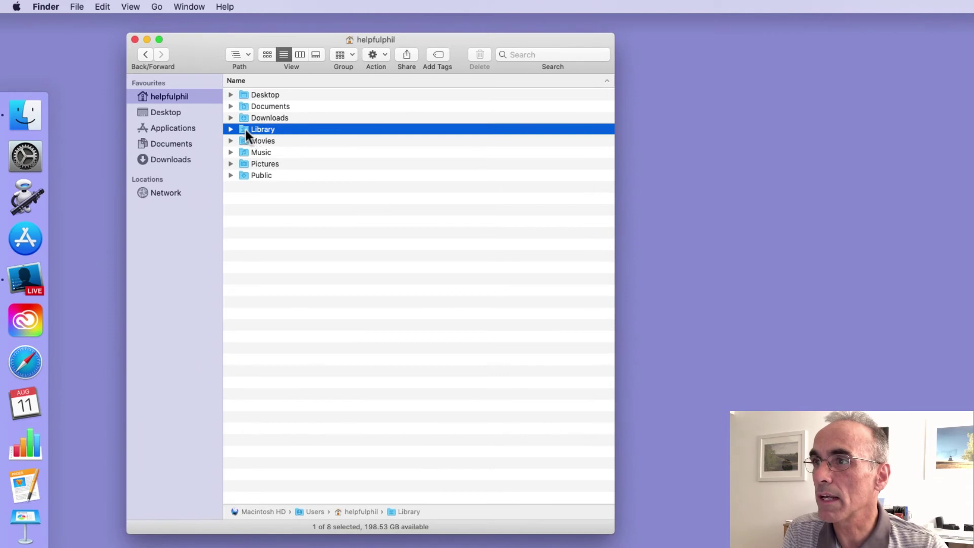
double_click(245, 131)
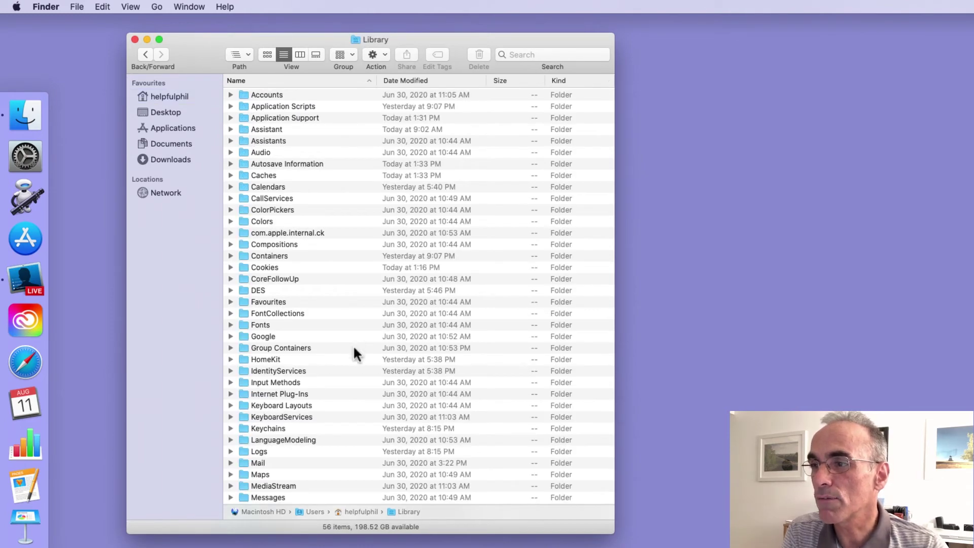
scroll(355, 348, down, 10)
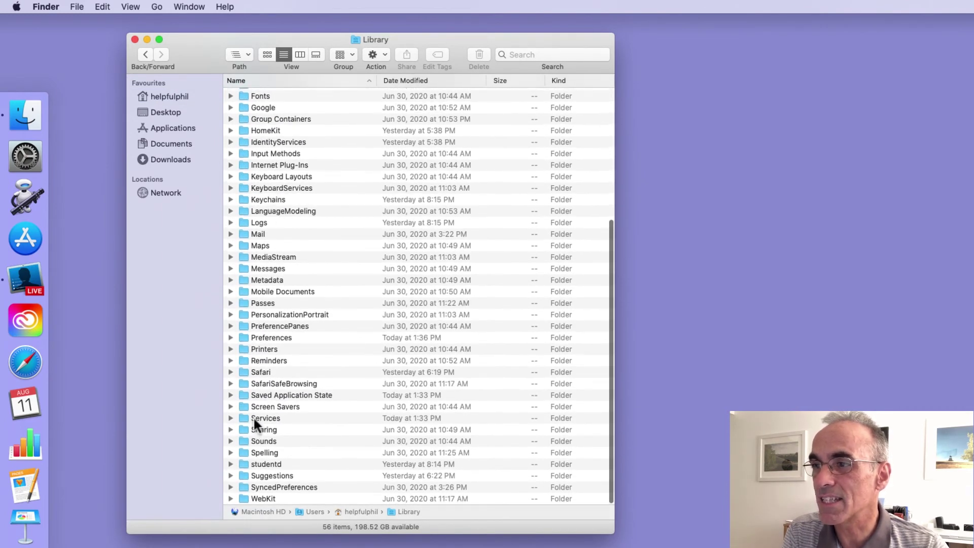
click(244, 419)
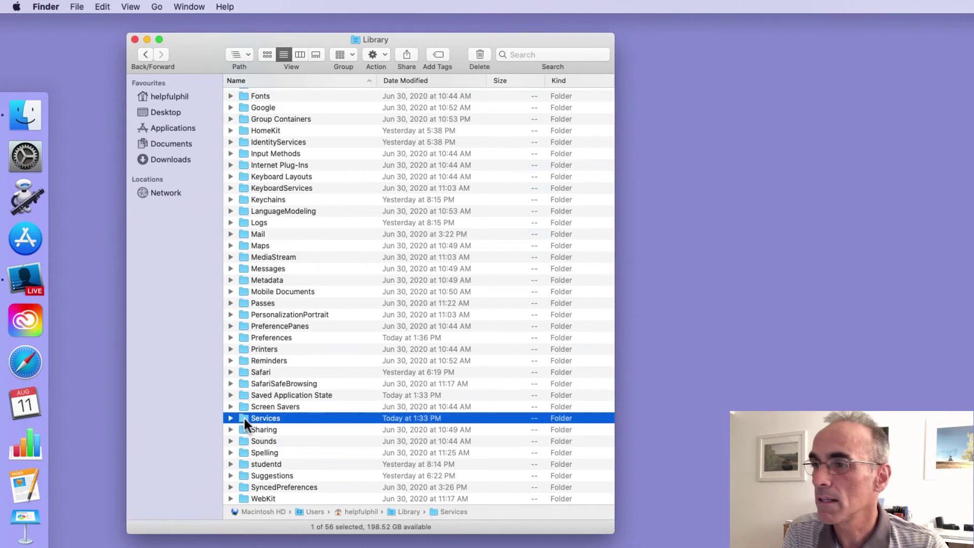
double_click(244, 421)
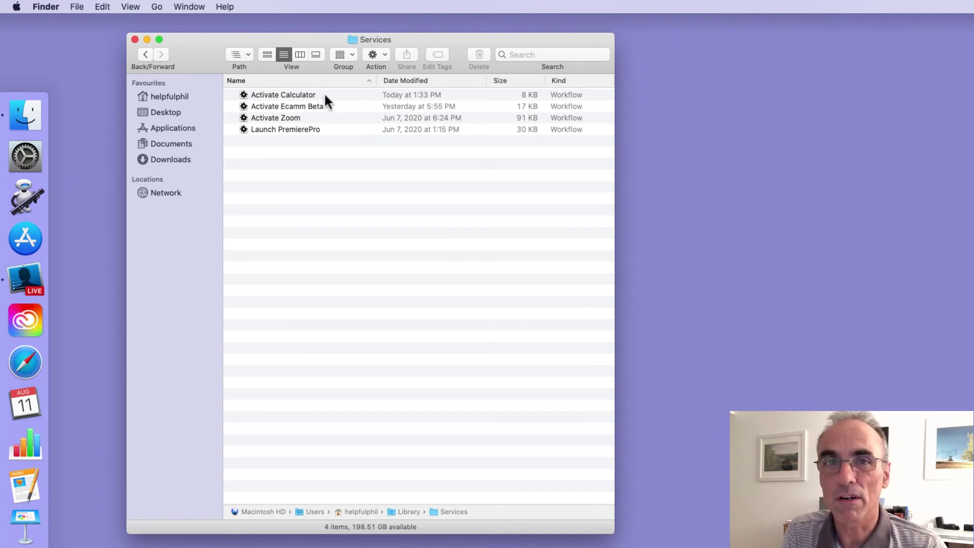
- Open the Activate Calculator workflow from the Services folder in Automator and inspect its AppleScript text
double_click(292, 96)
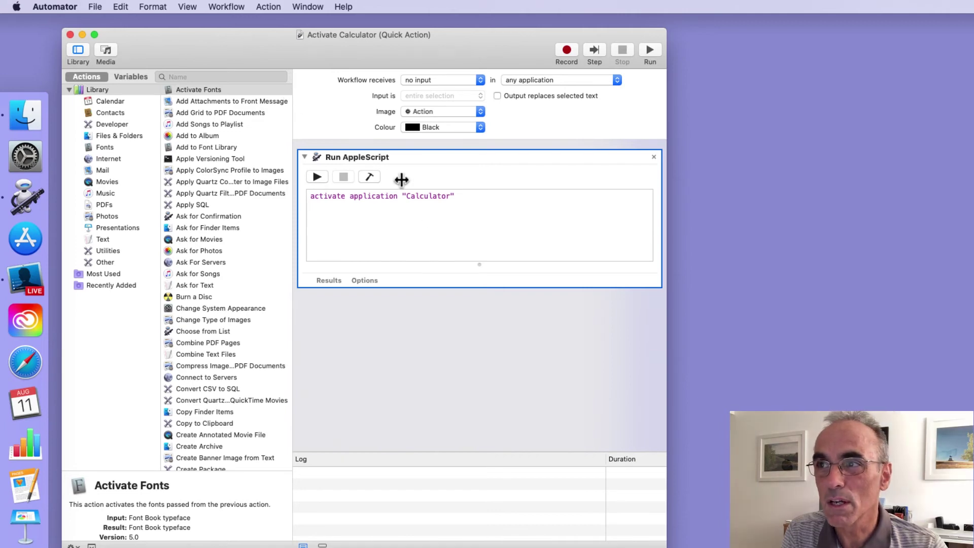
click(349, 196)
click(365, 196)
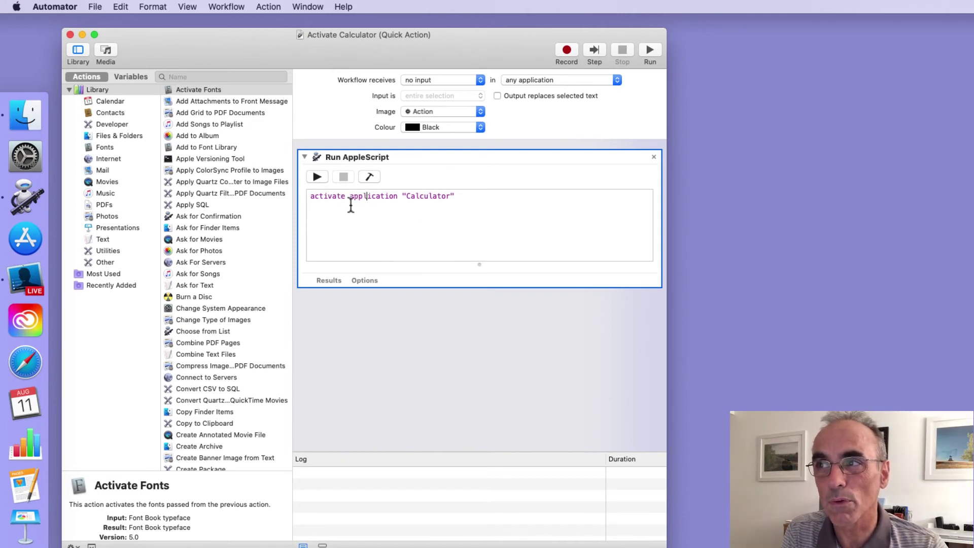
- Close the Activate Calculator workflow in Automator and the Finder window showing the Services folder
click(316, 177)
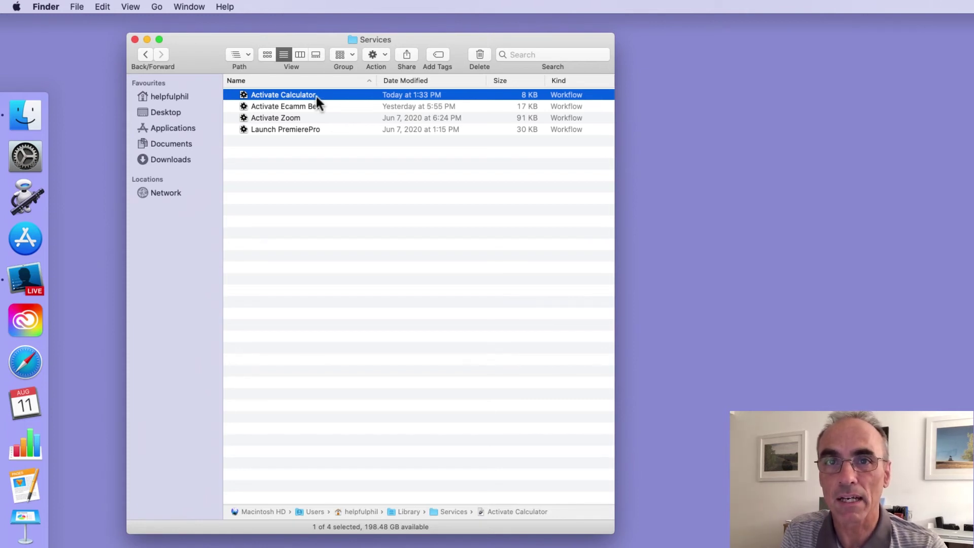
click(134, 40)
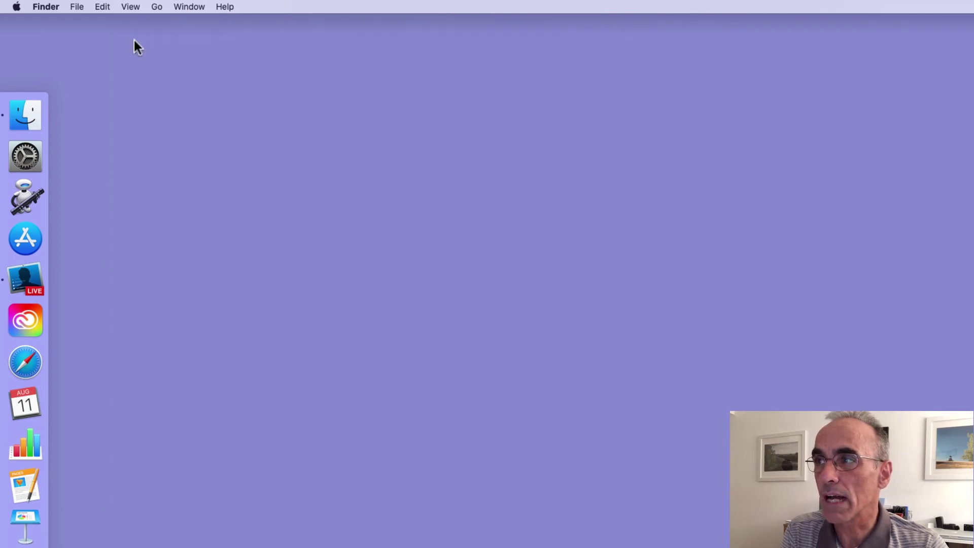
- Switch to System Preferences, show the Services keyboard shortcuts and reposition the window
click(24, 157)
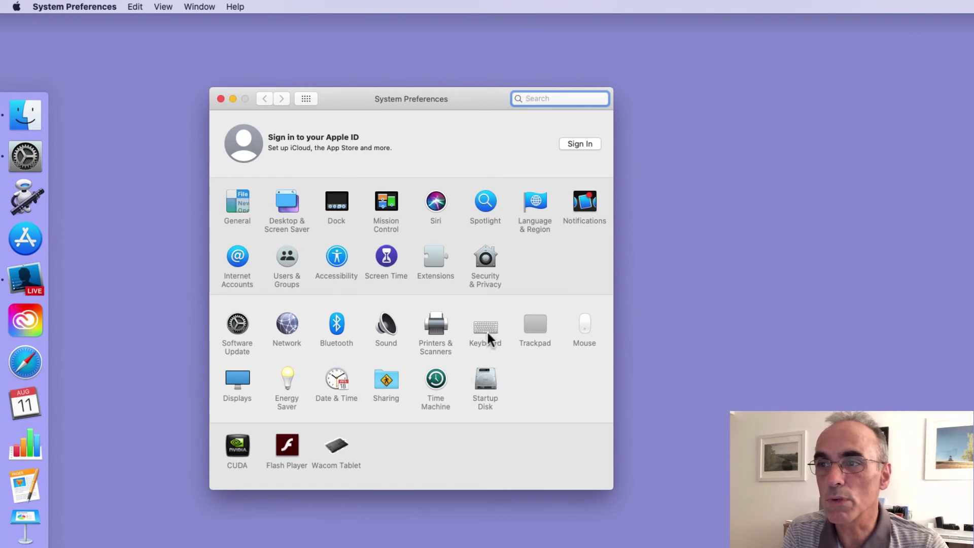
click(486, 329)
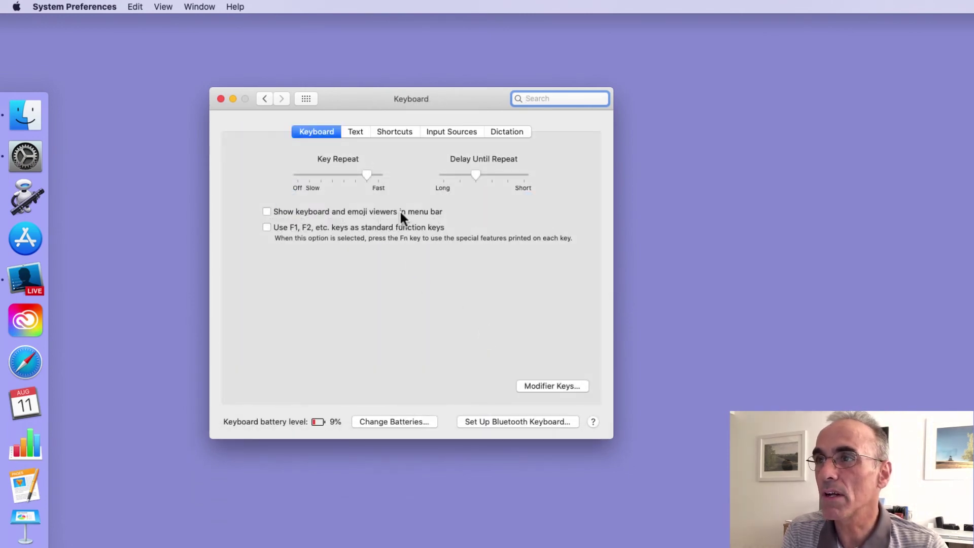
click(395, 132)
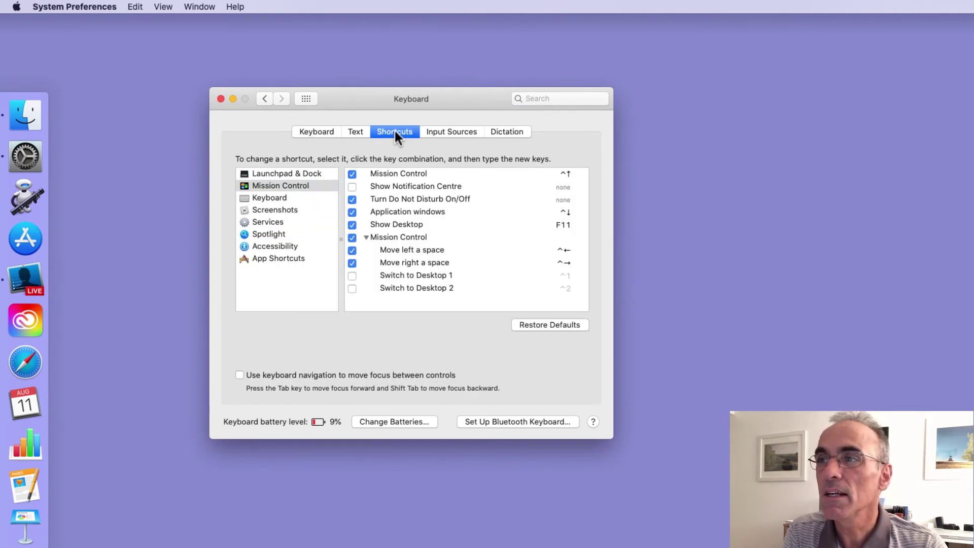
click(271, 222)
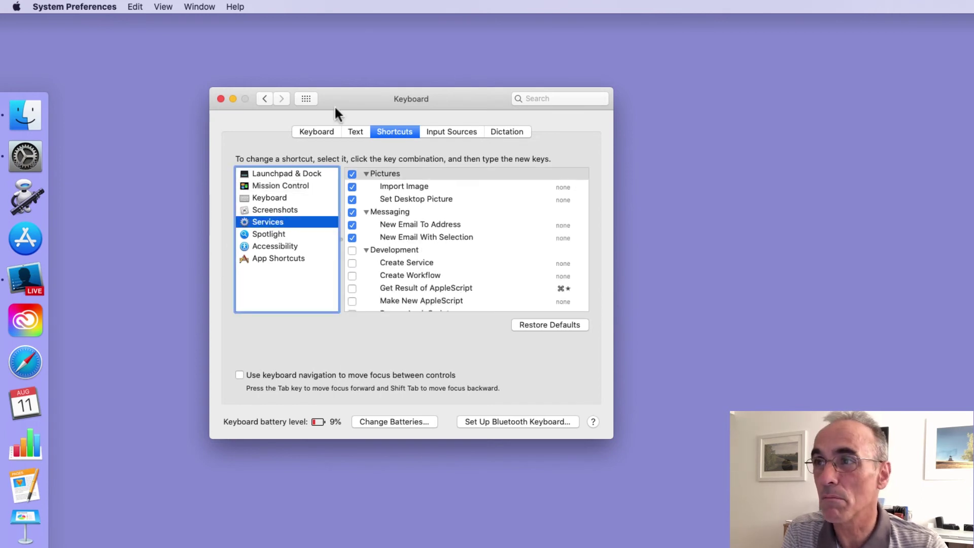
drag(367, 99, 323, 51)
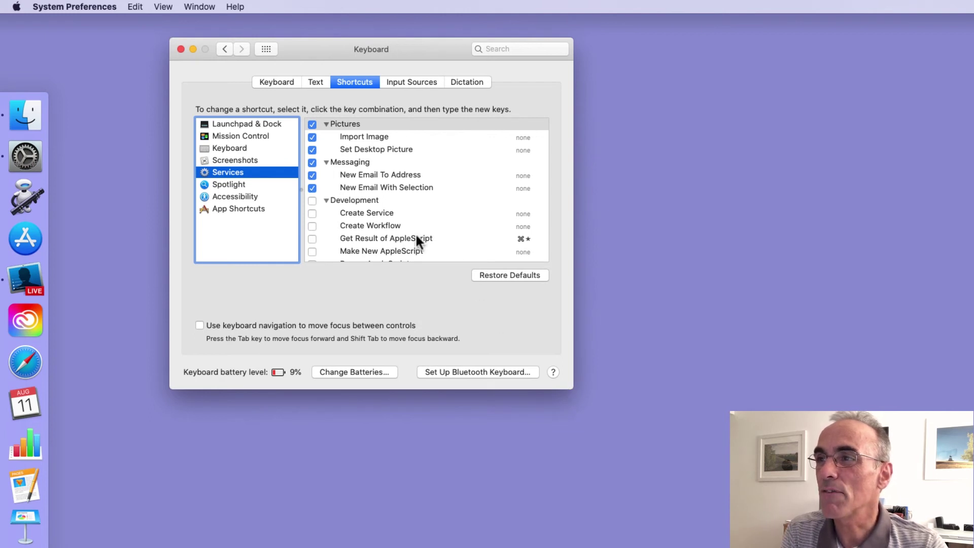
- Find the Activate Calculator service in the General group of the Services shortcuts and select it
scroll(423, 238, down, 15)
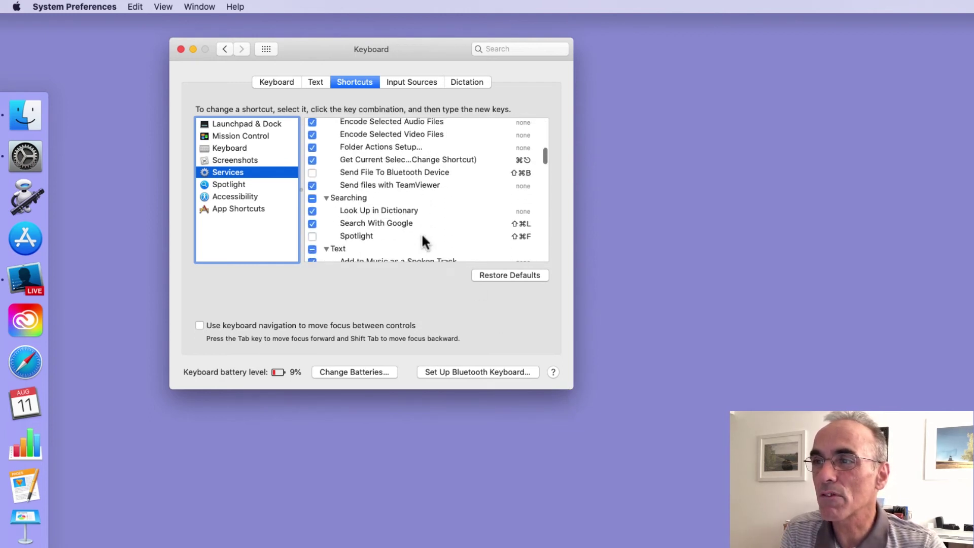
scroll(422, 240, down, 10)
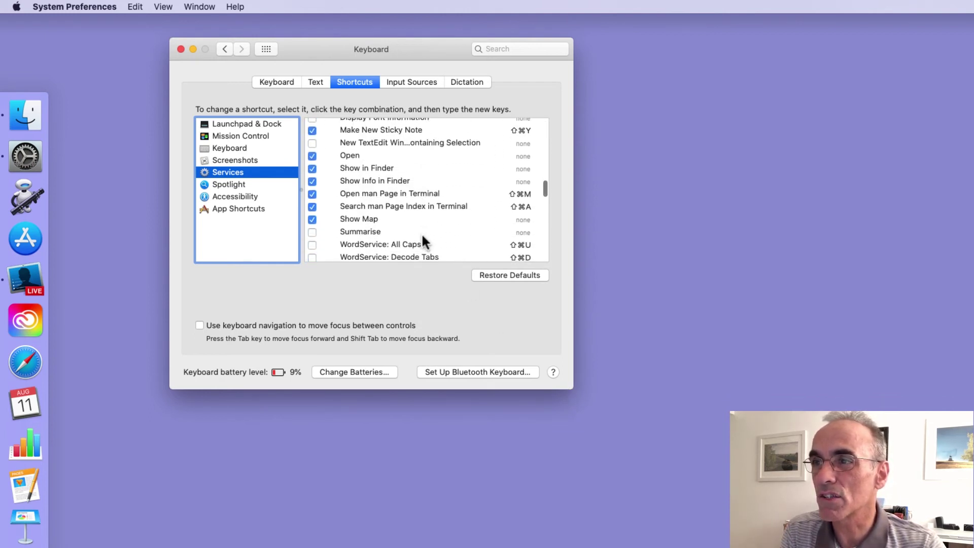
scroll(423, 238, down, 10)
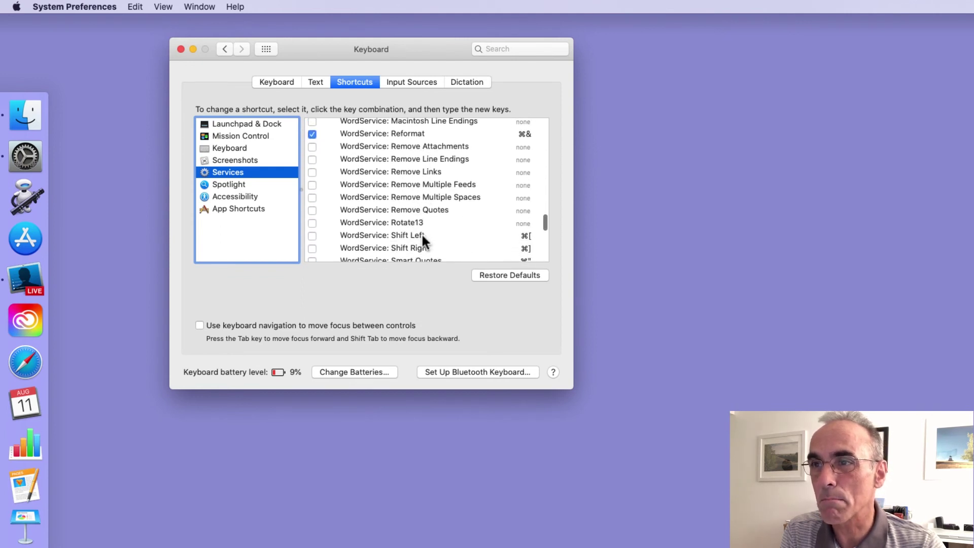
scroll(422, 239, down, 6)
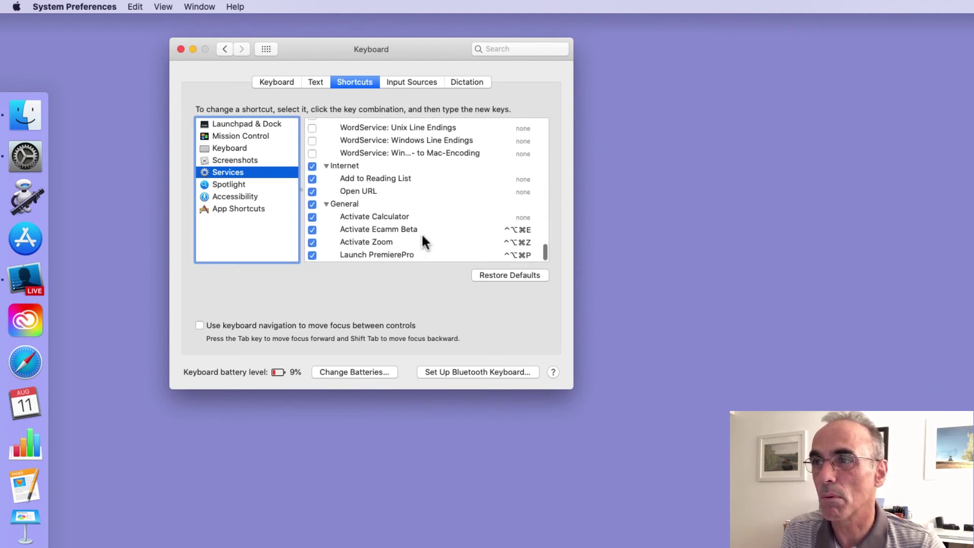
click(354, 205)
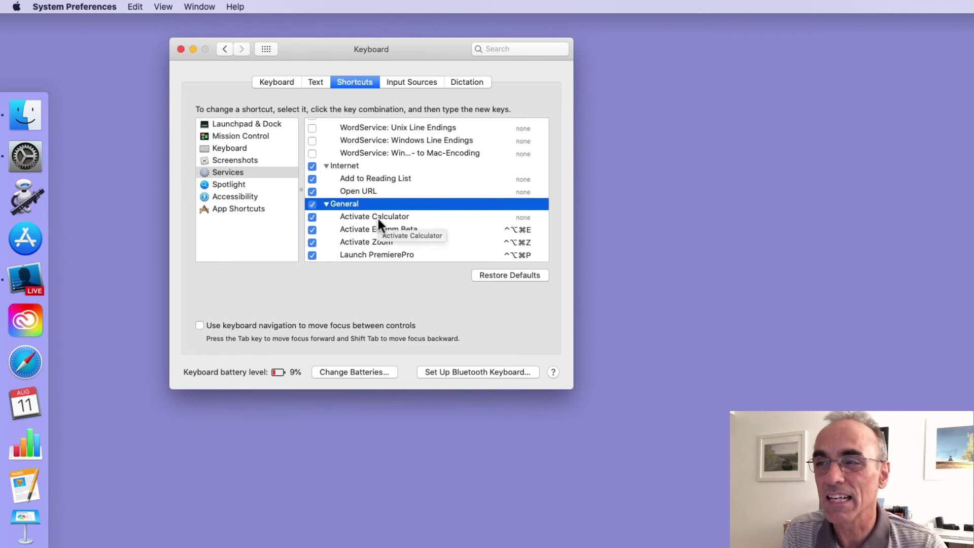
scroll(379, 217, up, 1)
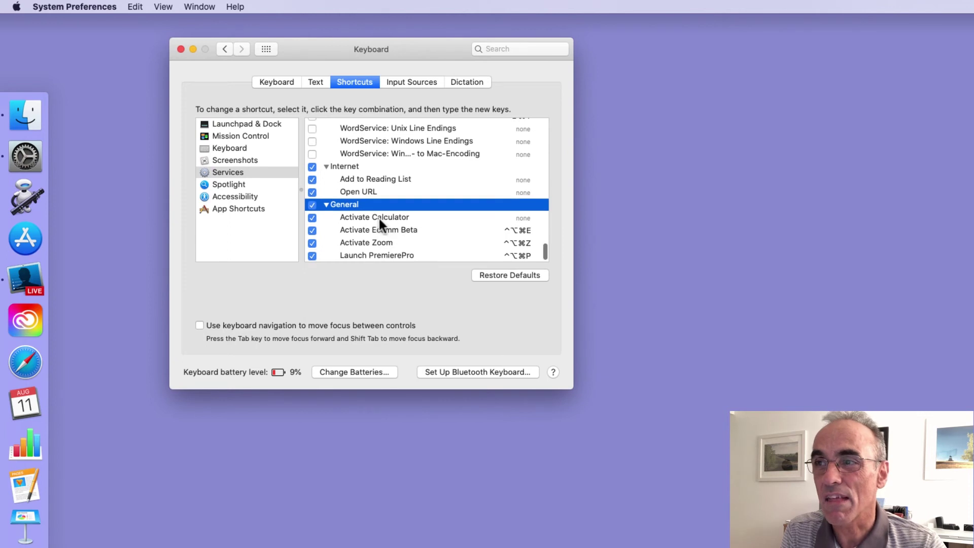
click(352, 216)
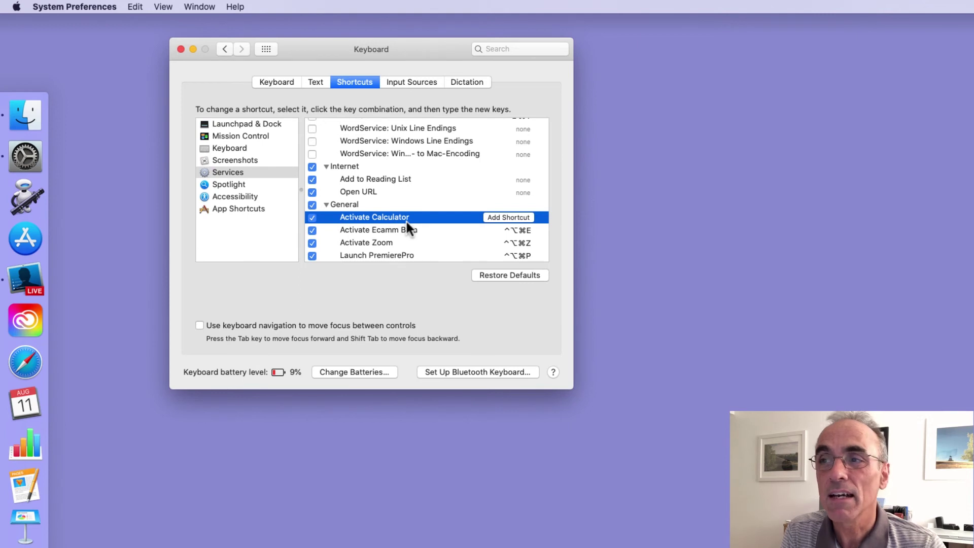
click(523, 217)
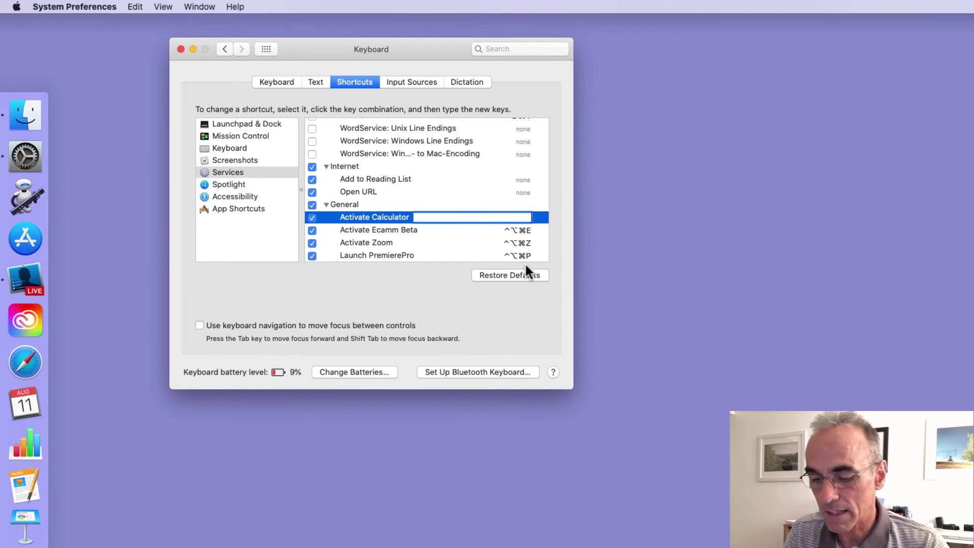
key(ctrl+alt+super)
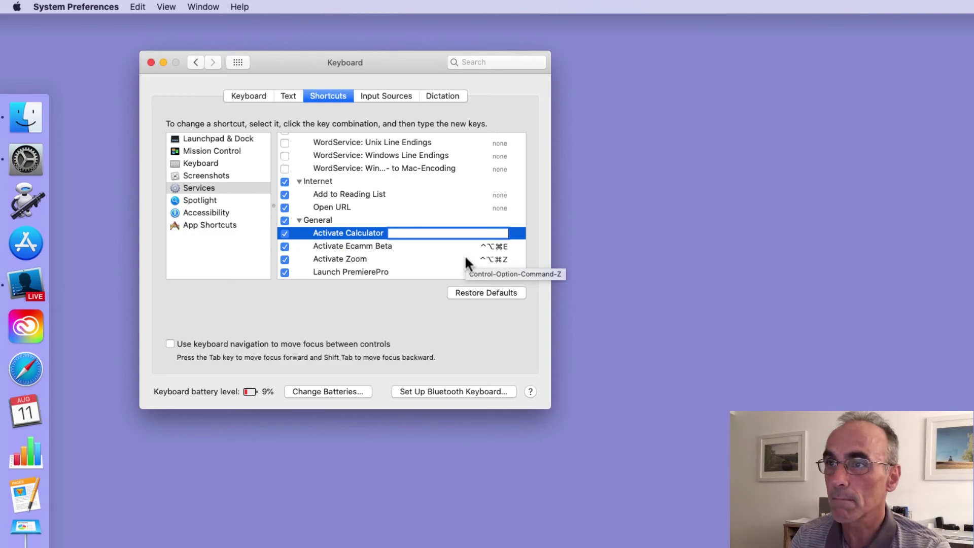
key(Escape)
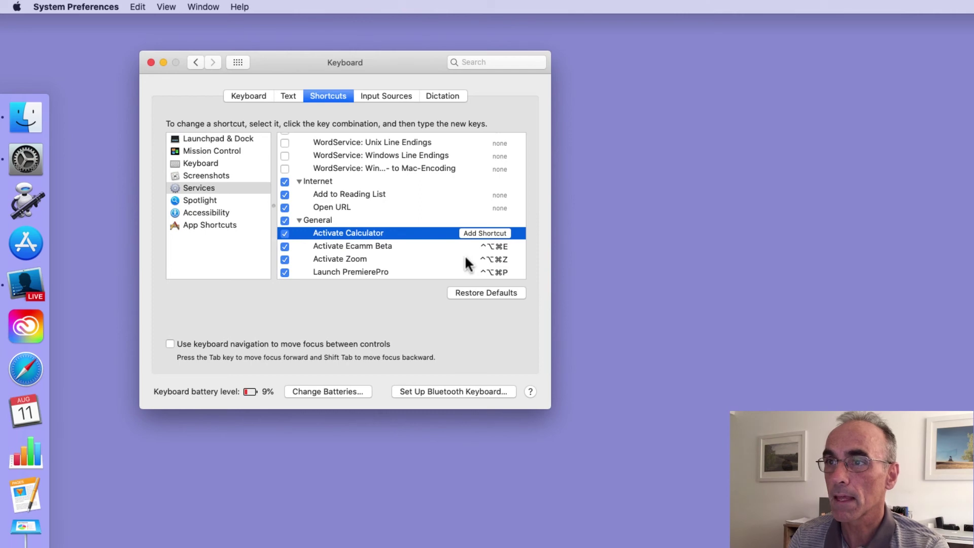
- Assign Option-Shift-Command-C to the Activate Calculator service and test the shortcut by launching Calculator and closing it again
click(502, 219)
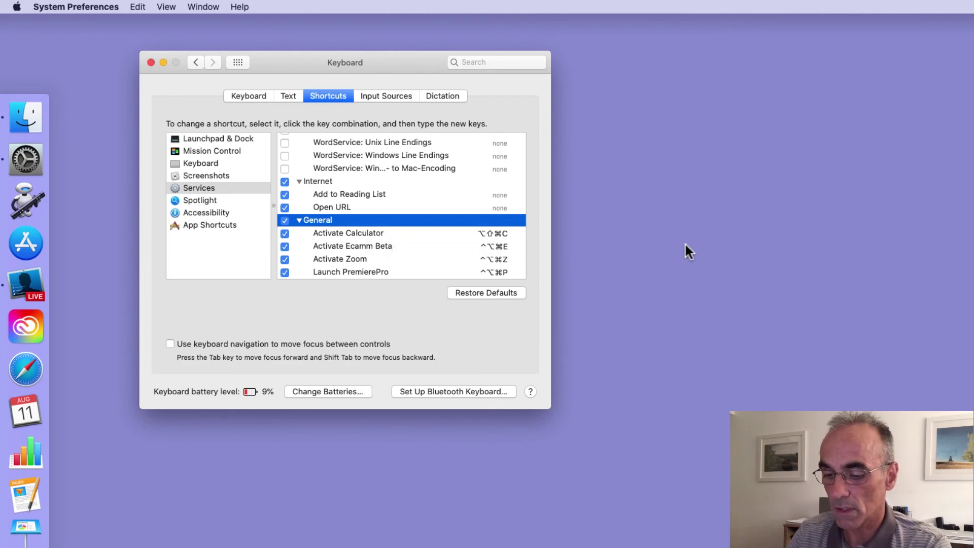
key(alt+shift+super+c)
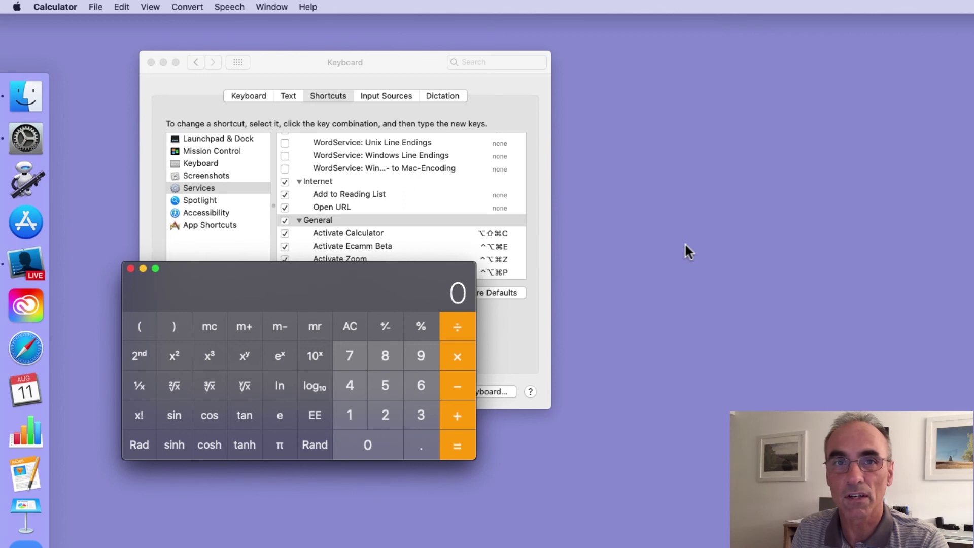
click(131, 269)
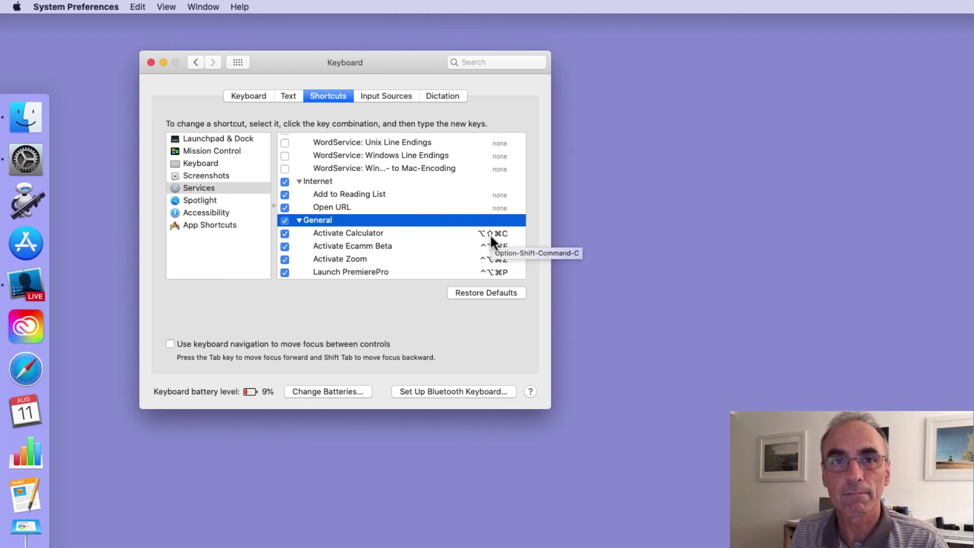
- Close System Preferences and return to the Finder desktop
click(281, 71)
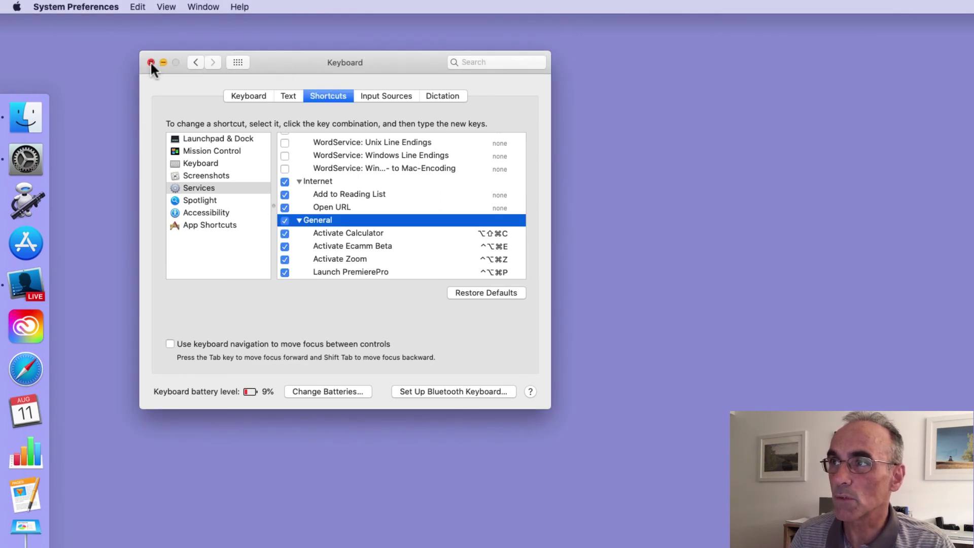
click(151, 62)
click(161, 70)
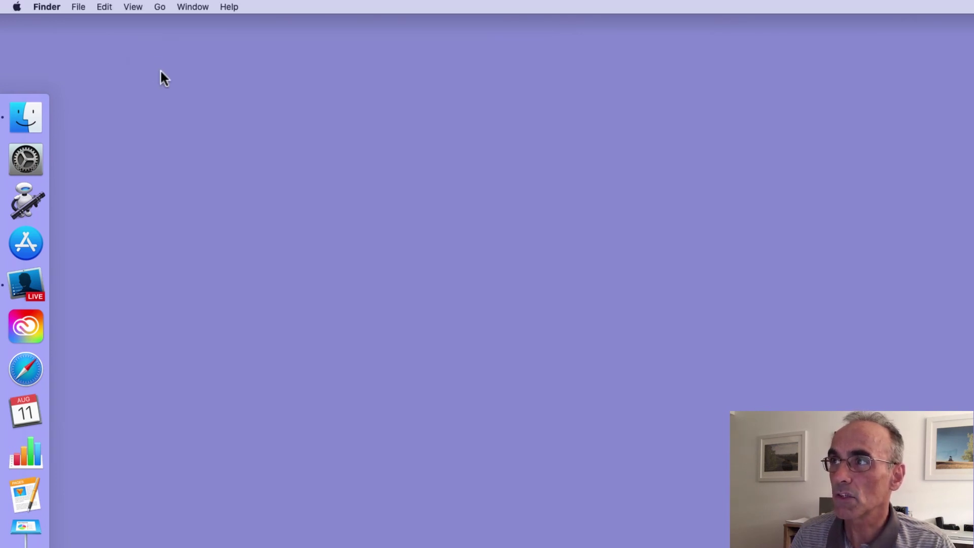
- Open Services Preferences from Finder's services and review the shortcuts assigned in the General group
click(47, 7)
mouse_move(66, 81)
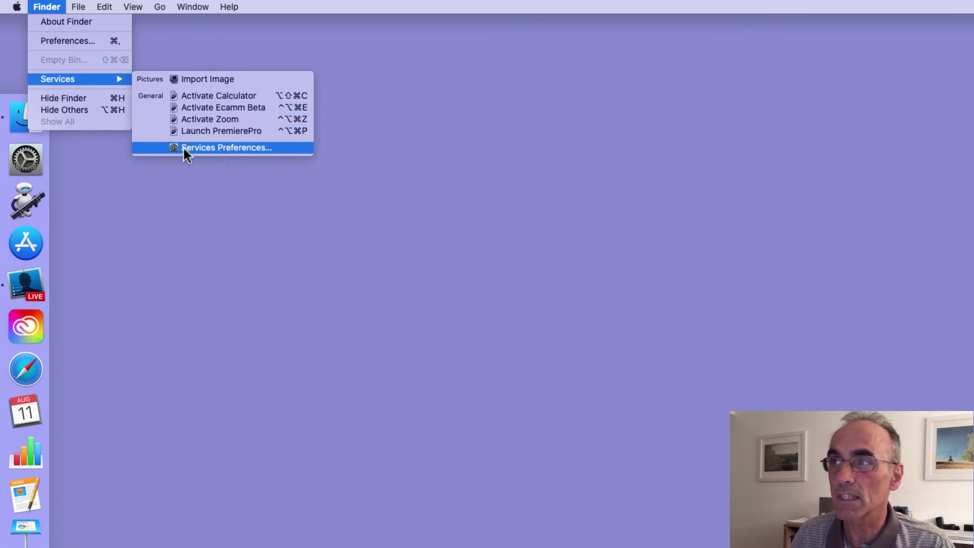
click(225, 147)
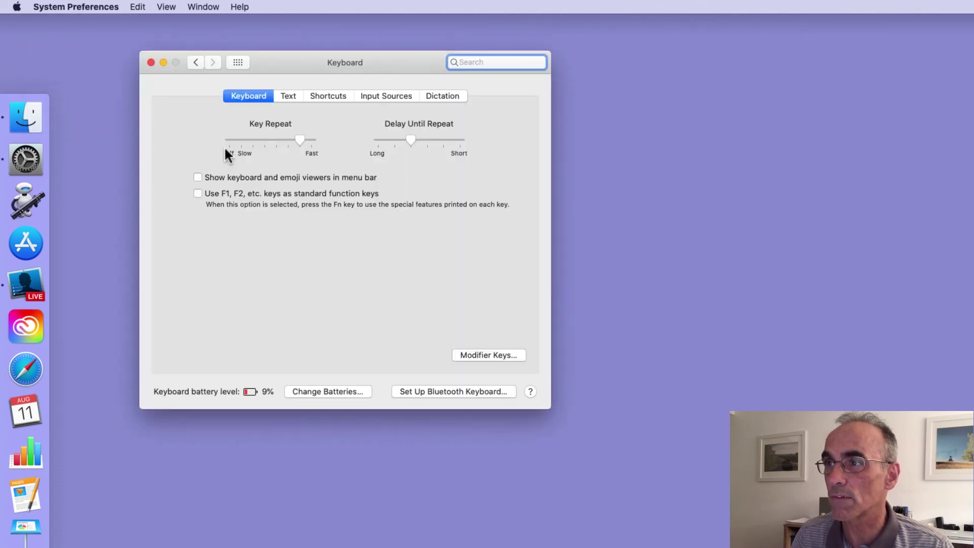
scroll(411, 224, down, 10)
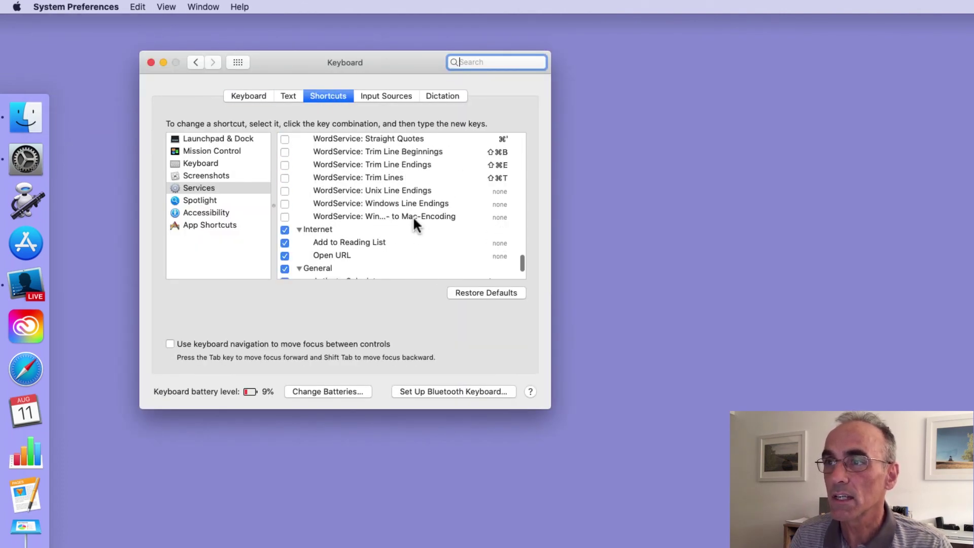
scroll(412, 215, down, 3)
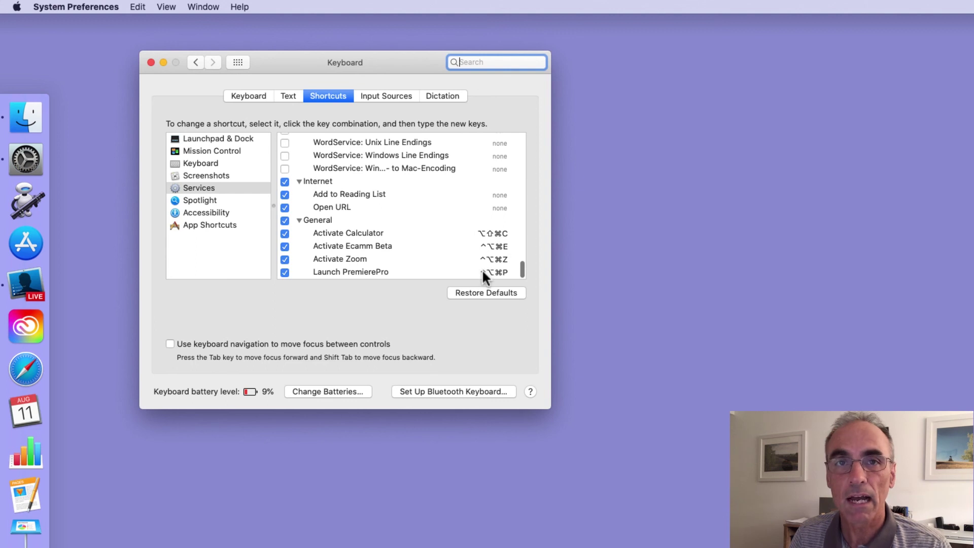